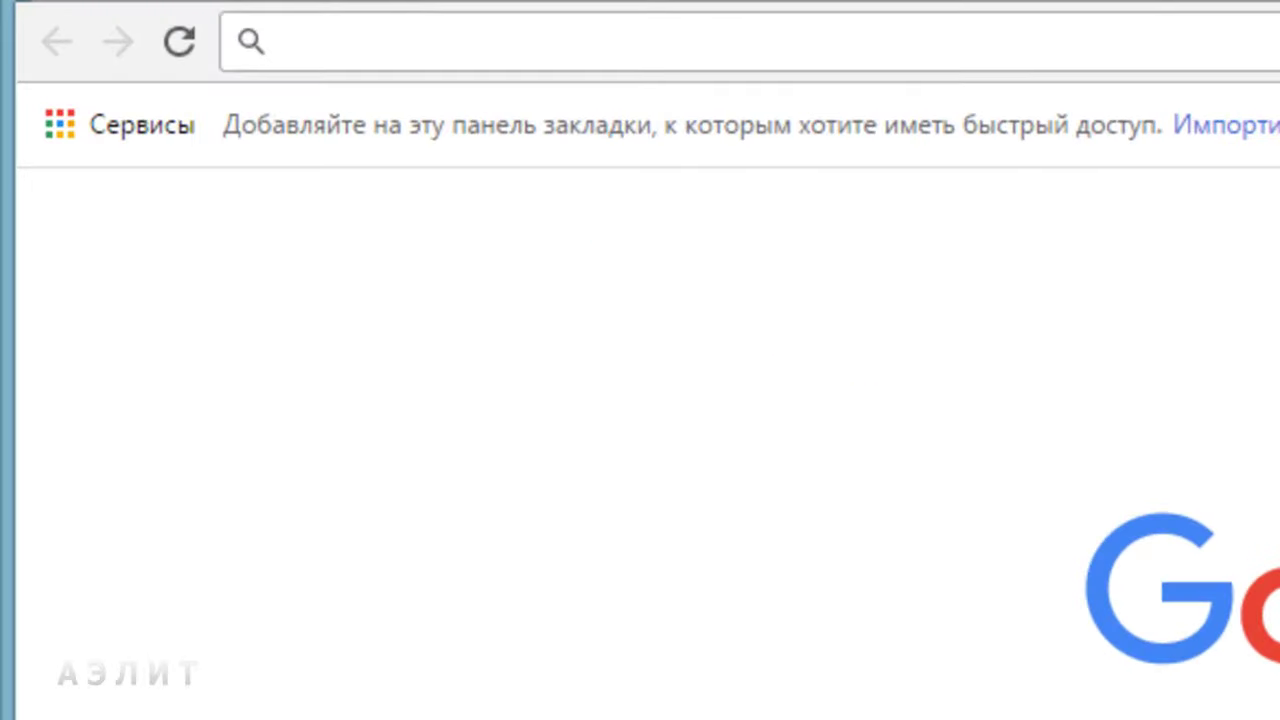
Go to unity3d.com in Chrome and scroll down to the 'Получите Unity прямо сейчас' offer
{"action": "type", "text": "unity3"}
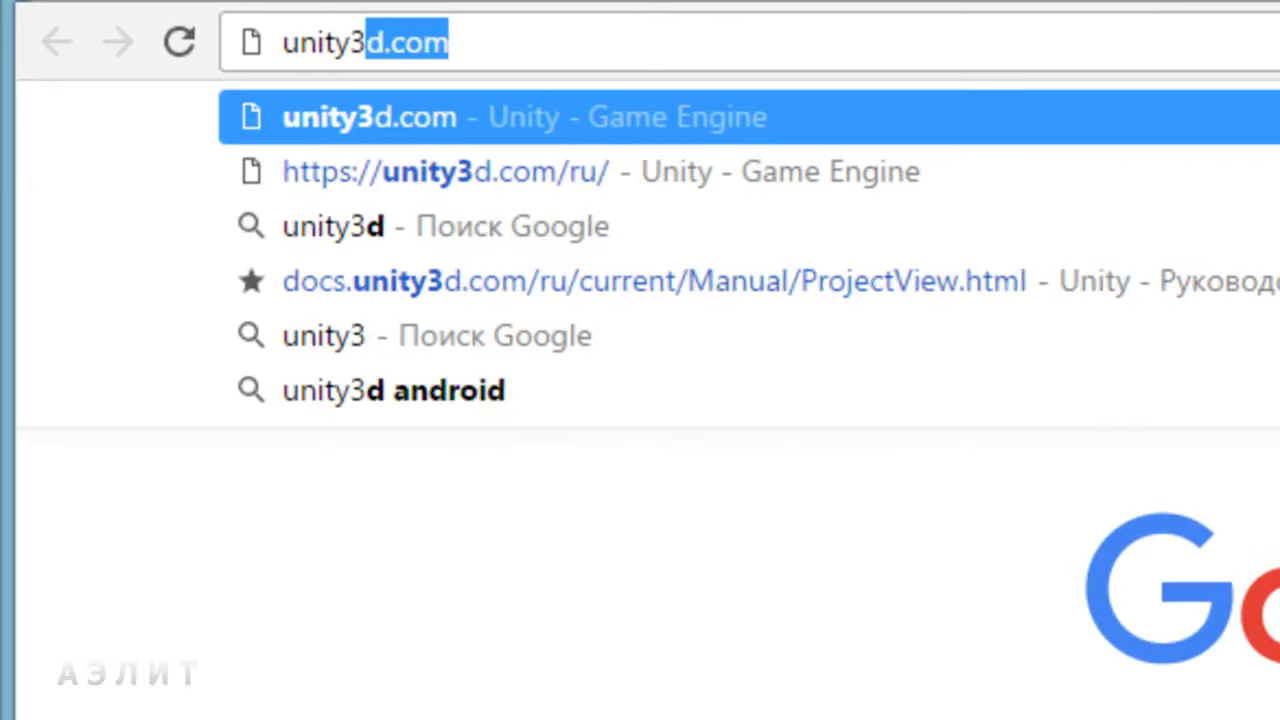
{"action": "type", "text": "d.com"}
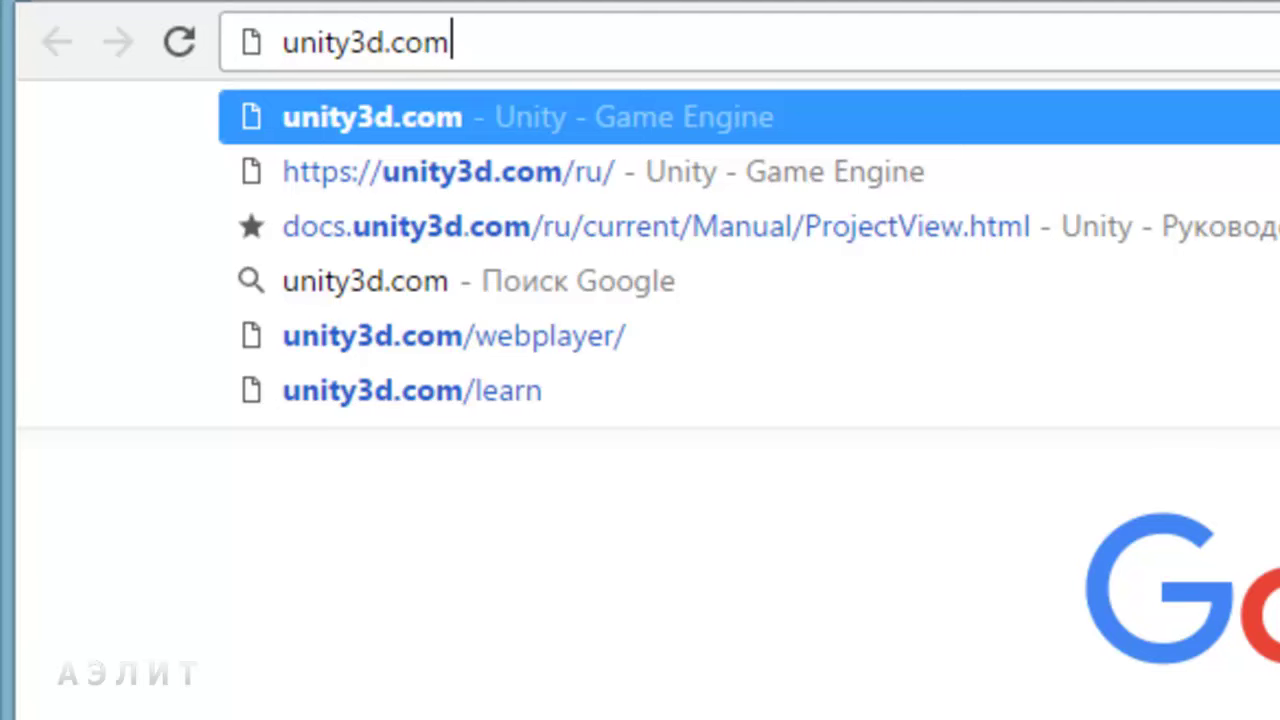
{"action": "key", "text": "Return"}
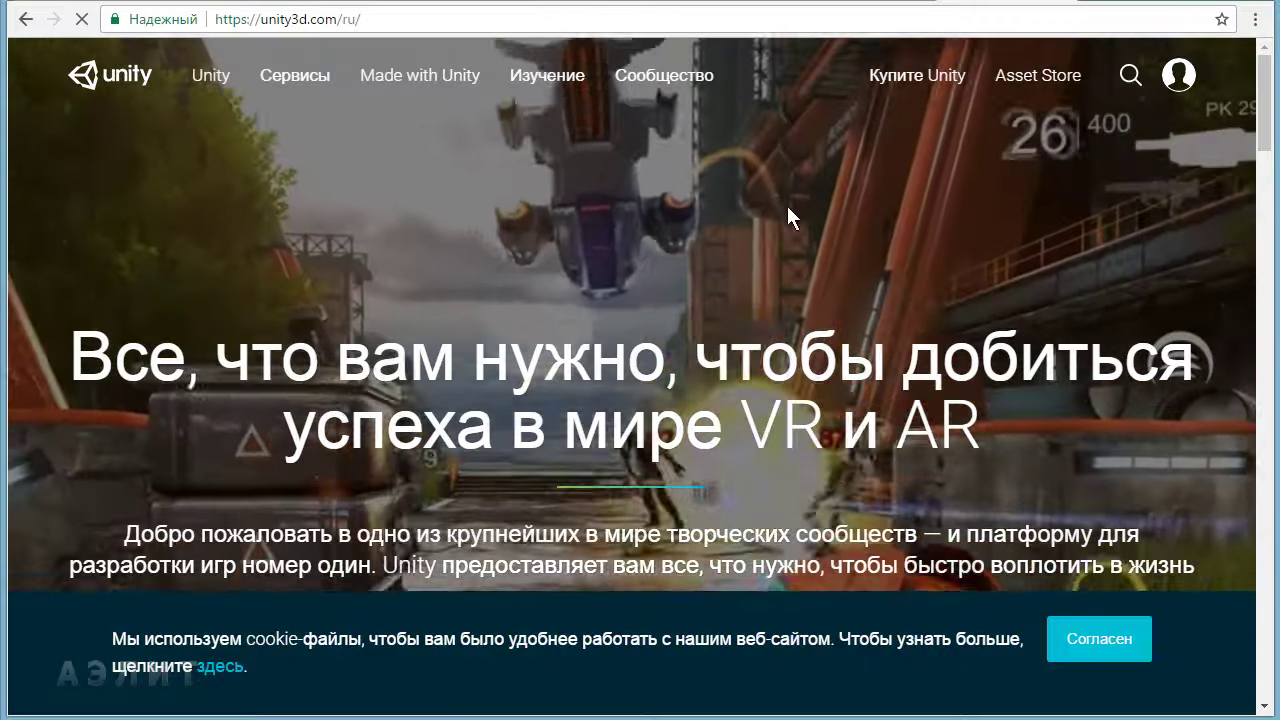
{"action": "scroll", "coordinate": [793, 283], "scroll_direction": "down", "scroll_amount": 4}
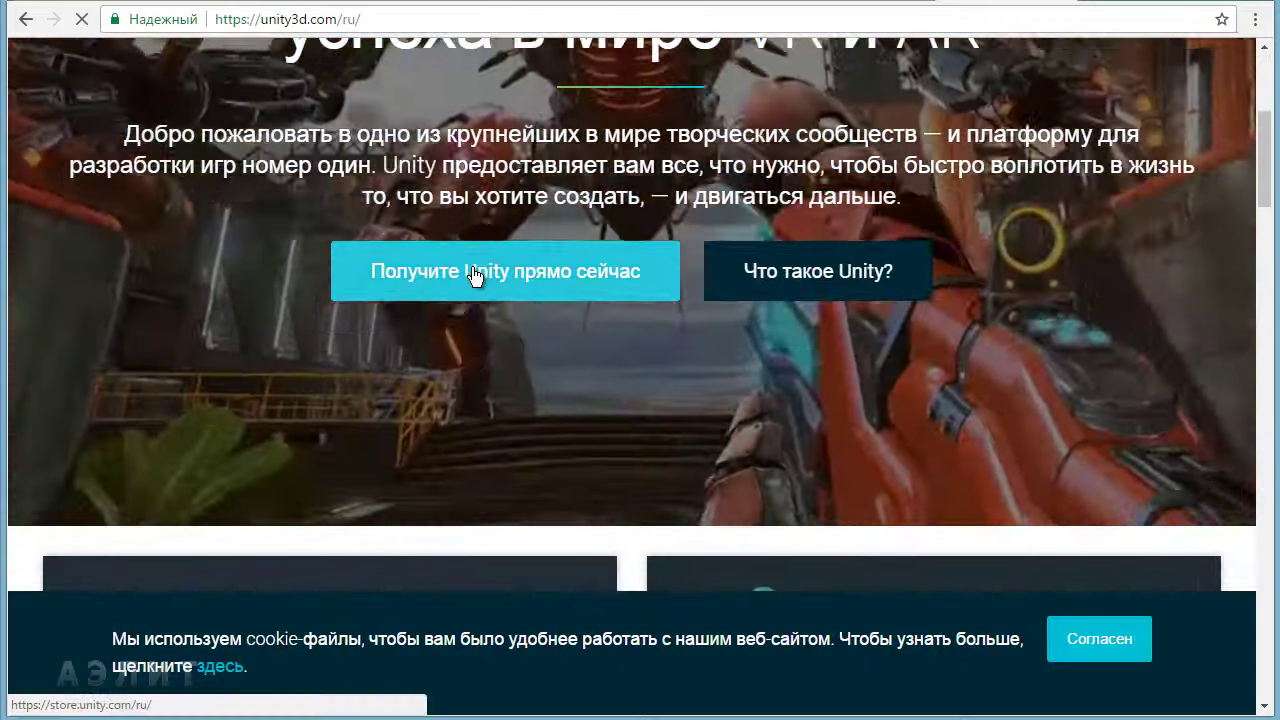
Follow 'Получите Unity прямо сейчас' and choose 'Загрузить сейчас' on the free Personal plan
{"action": "left_click", "coordinate": [476, 272]}
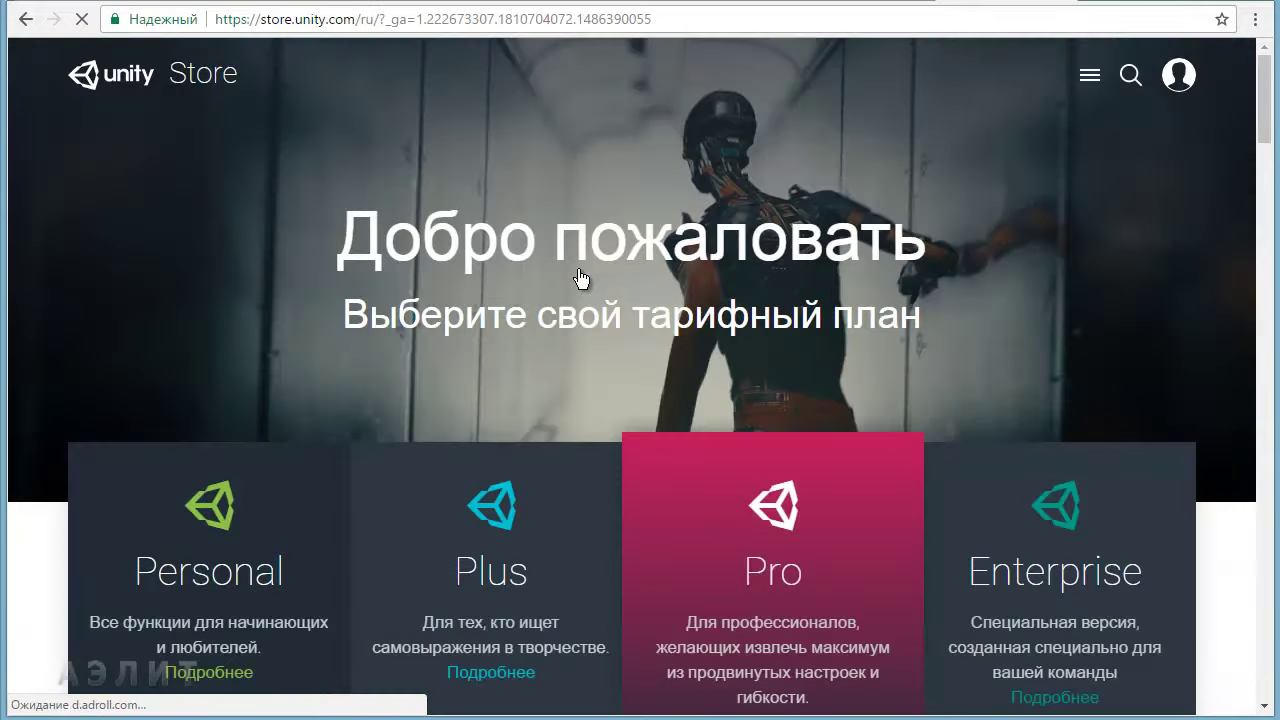
{"action": "scroll", "coordinate": [580, 278], "scroll_direction": "down", "scroll_amount": 2}
{"action": "scroll", "coordinate": [580, 278], "scroll_direction": "down", "scroll_amount": 2}
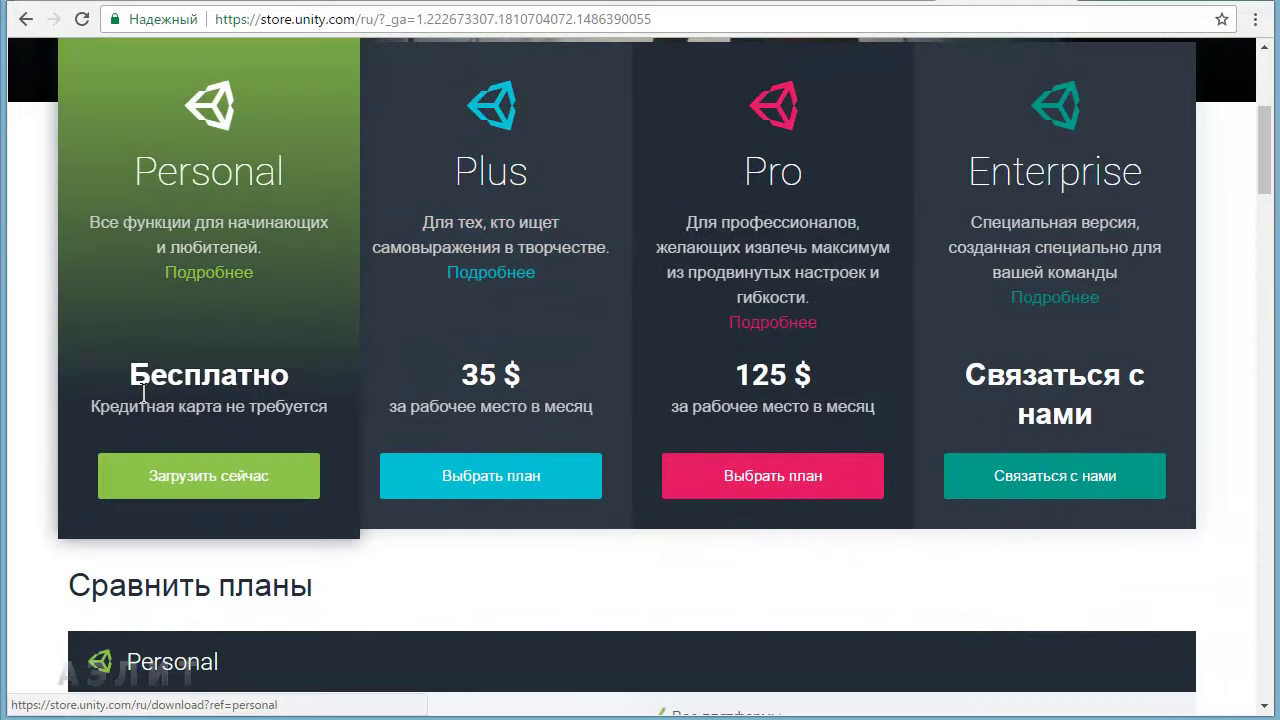
{"action": "left_click", "coordinate": [217, 481]}
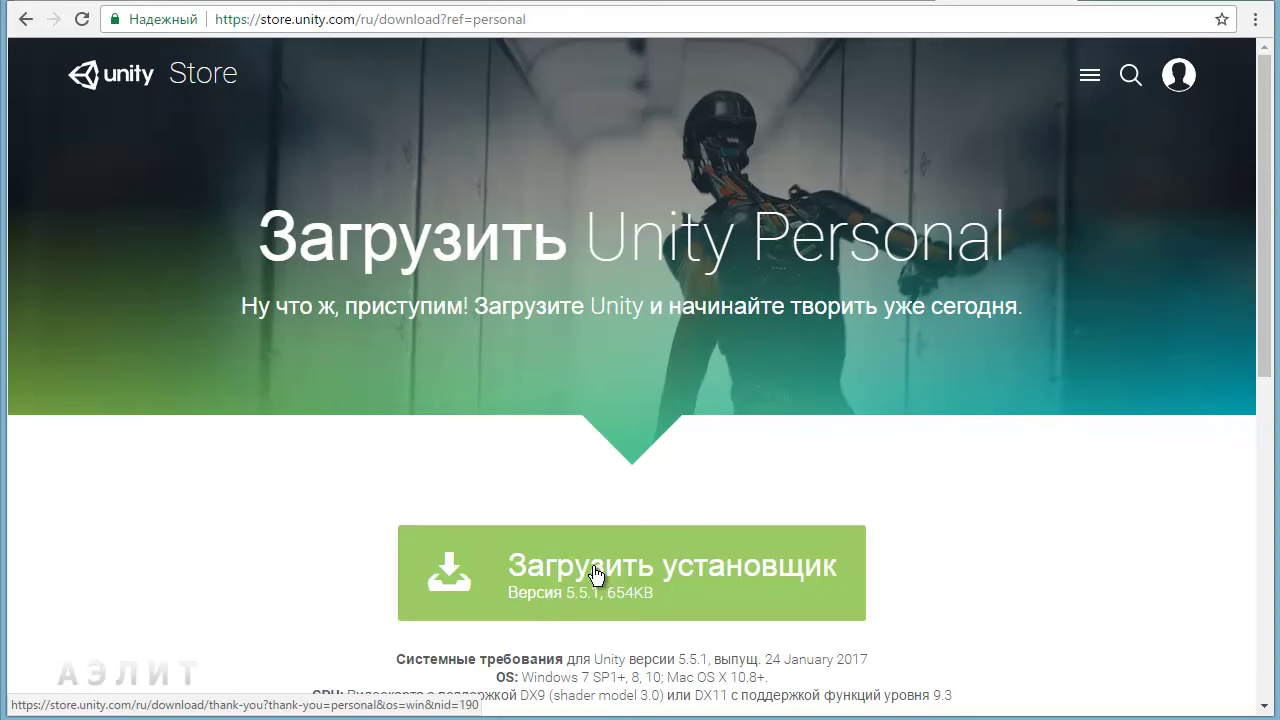
Save the 654KB UnityDownloadAssistant-5.5.1f1.exe to the Desktop and reveal it with 'Показать в папке'
{"action": "left_click", "coordinate": [596, 572]}
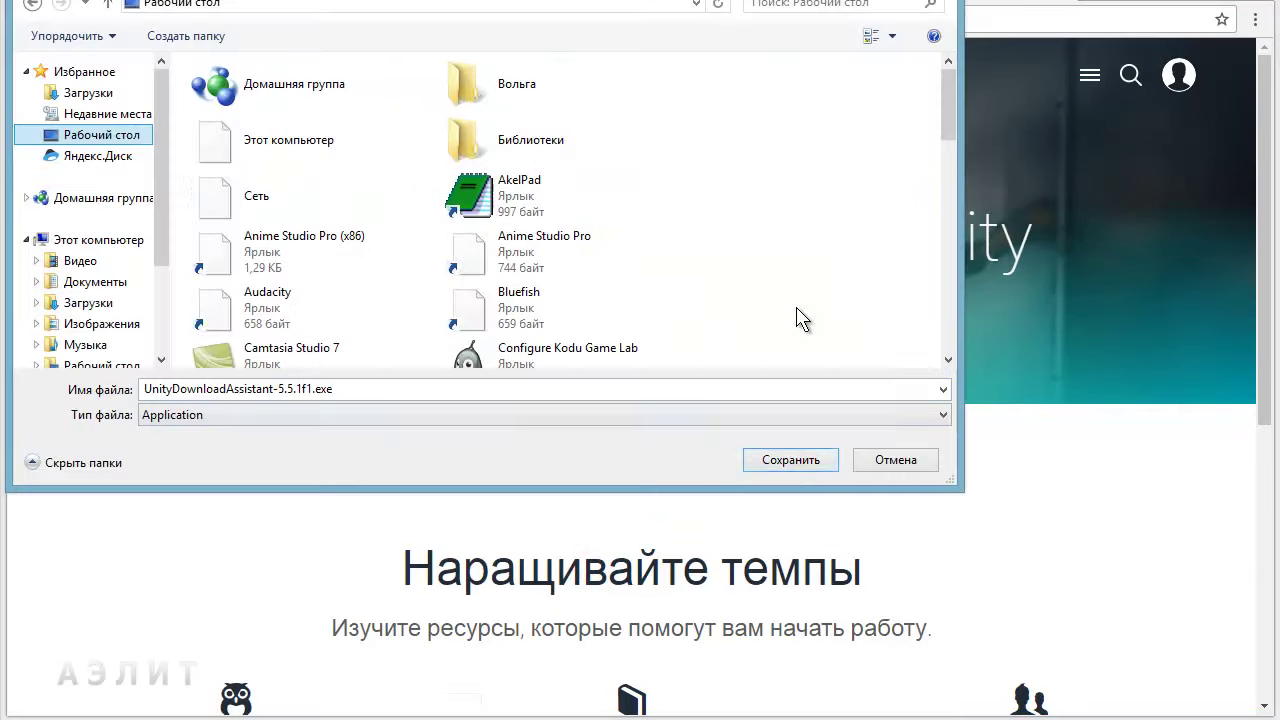
{"action": "left_click", "coordinate": [801, 461]}
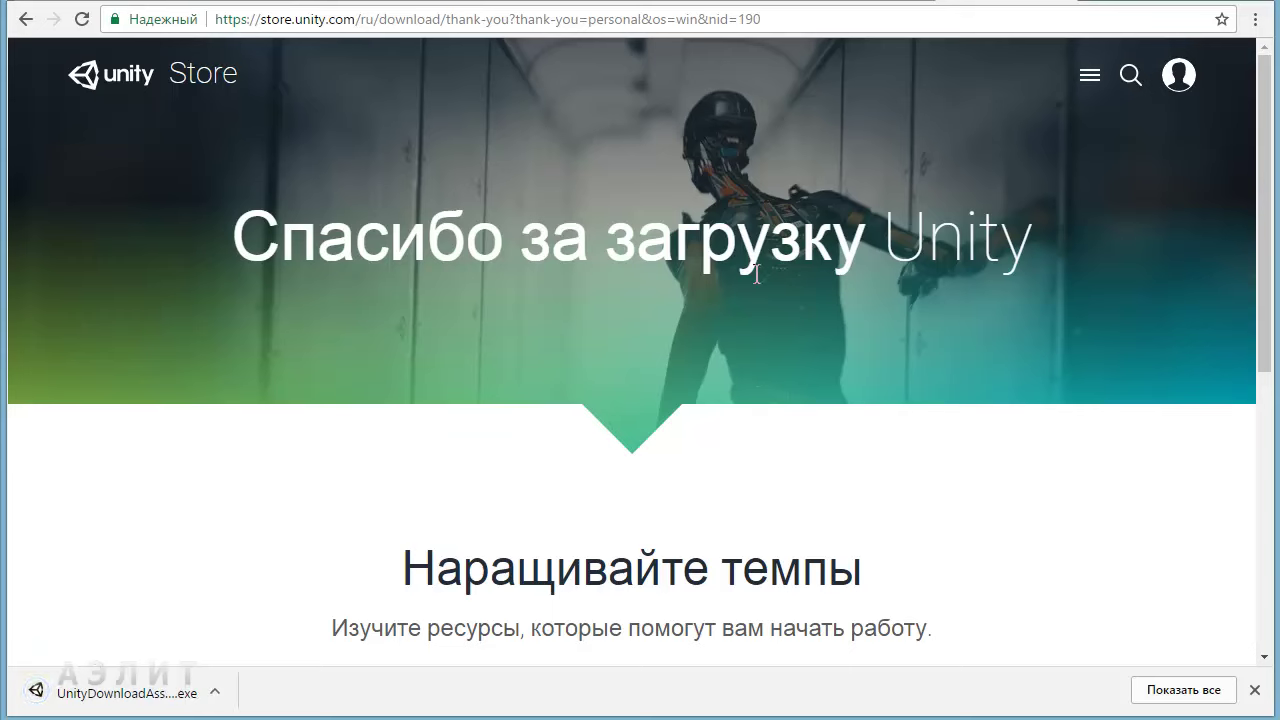
{"action": "left_click", "coordinate": [214, 693]}
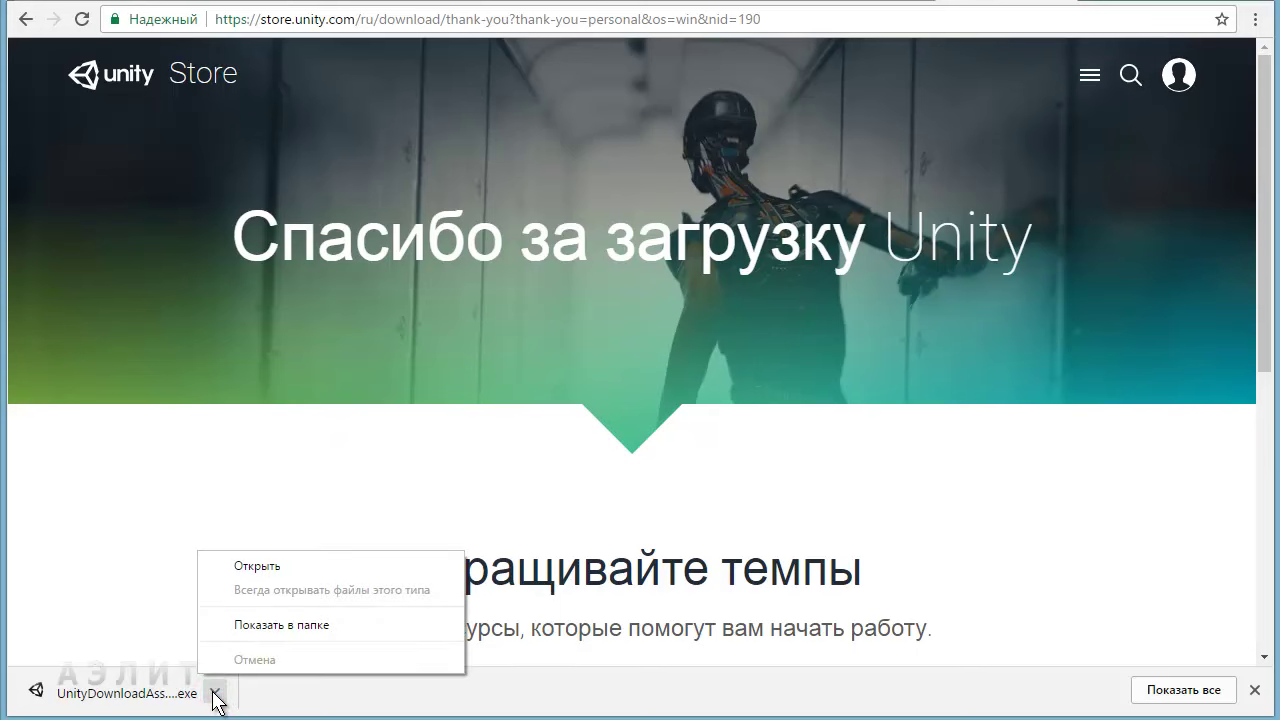
{"action": "left_click", "coordinate": [236, 627]}
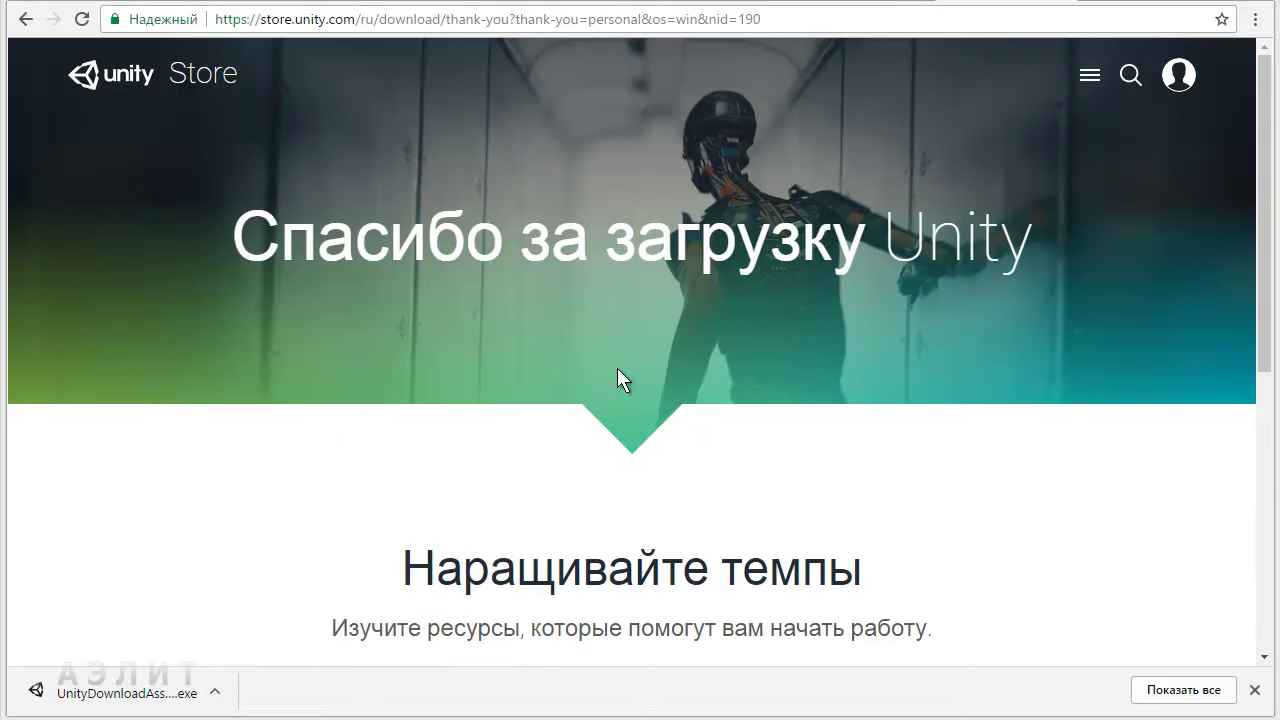
Run UnityDownloadAssistant-5.5.1f1.exe, pass the welcome page and accept the License Agreement
{"action": "double_click", "coordinate": [374, 580]}
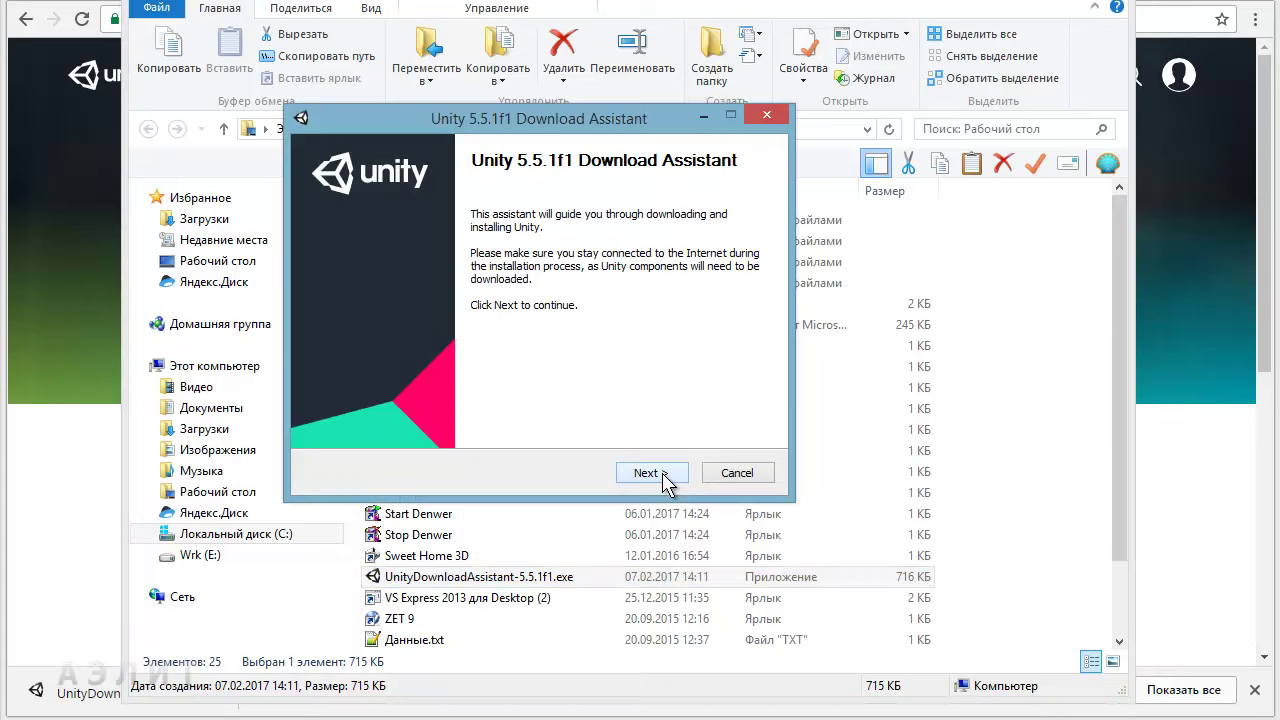
{"action": "left_click", "coordinate": [663, 476]}
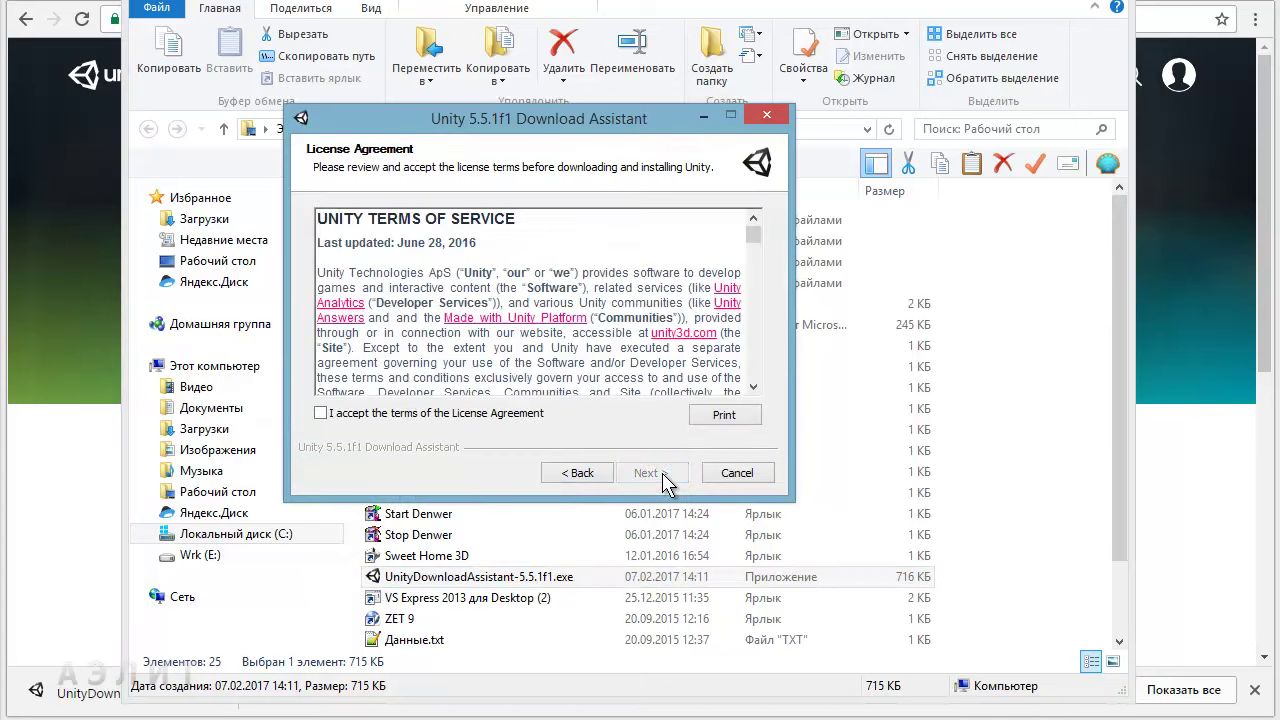
{"action": "left_click", "coordinate": [436, 419]}
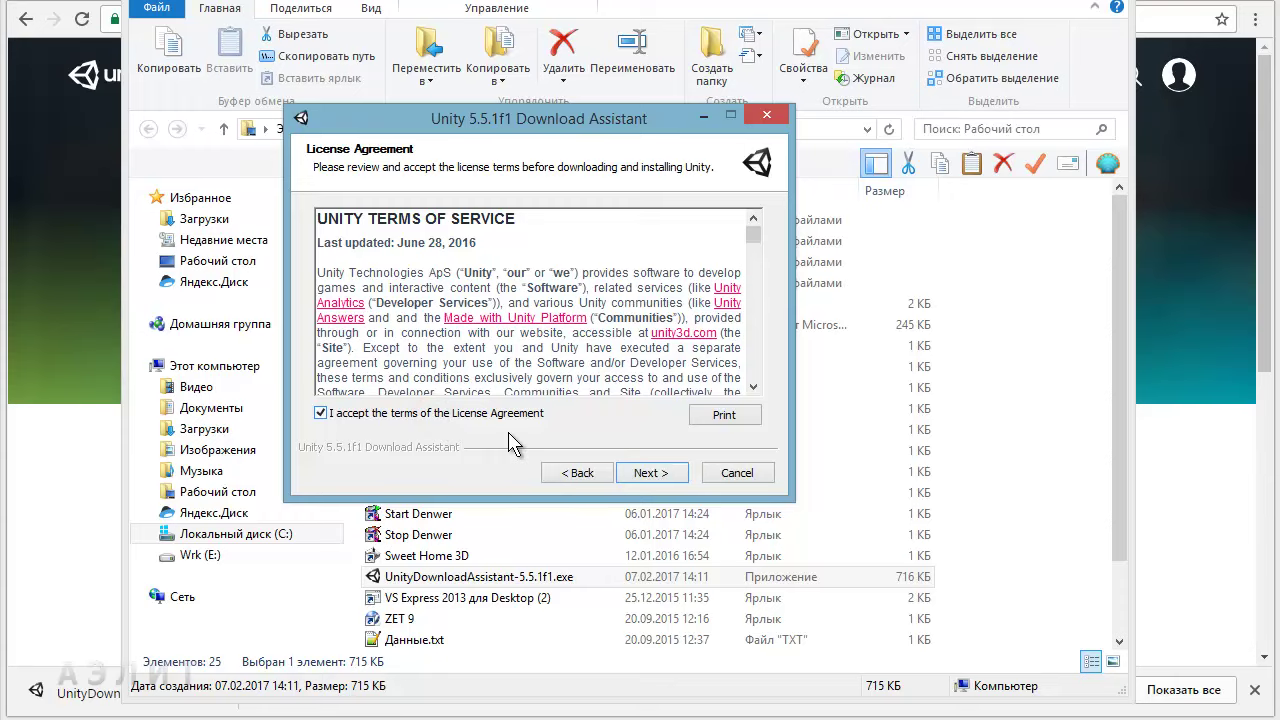
{"action": "left_click", "coordinate": [652, 475]}
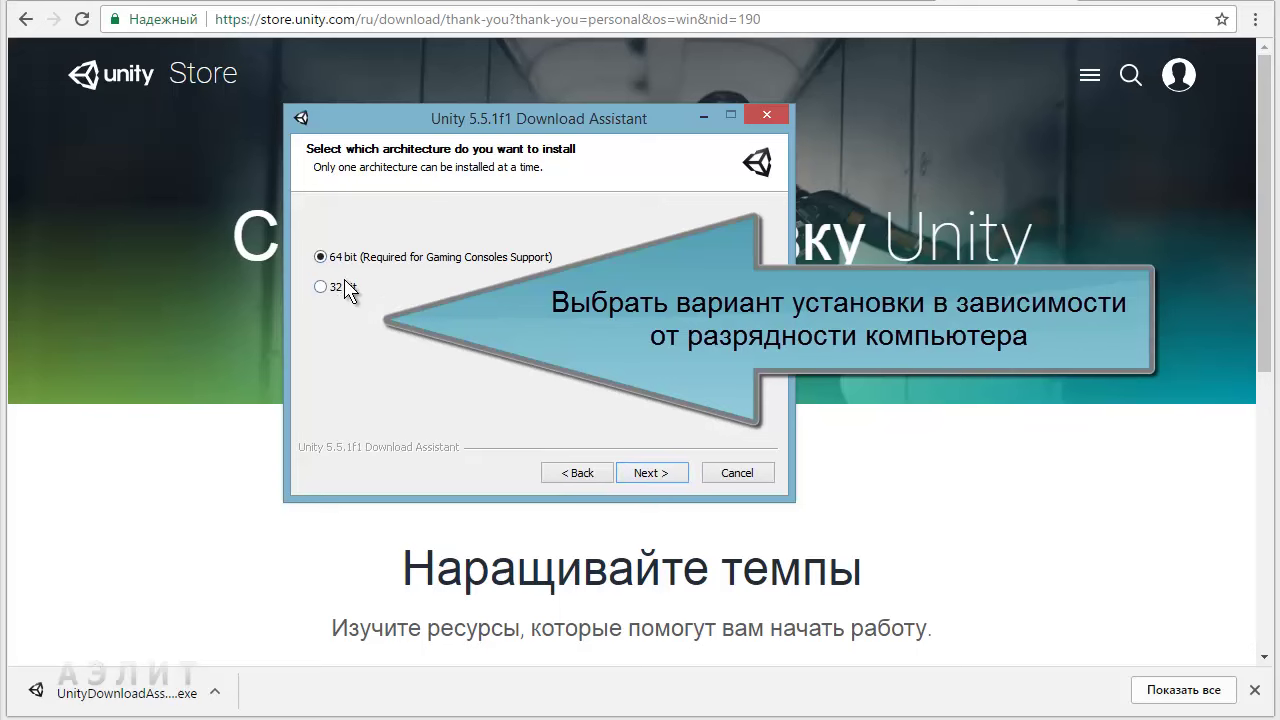
Keep 64 bit and the default 14.5 GB component selection, continuing to the locations step
{"action": "left_click", "coordinate": [652, 473]}
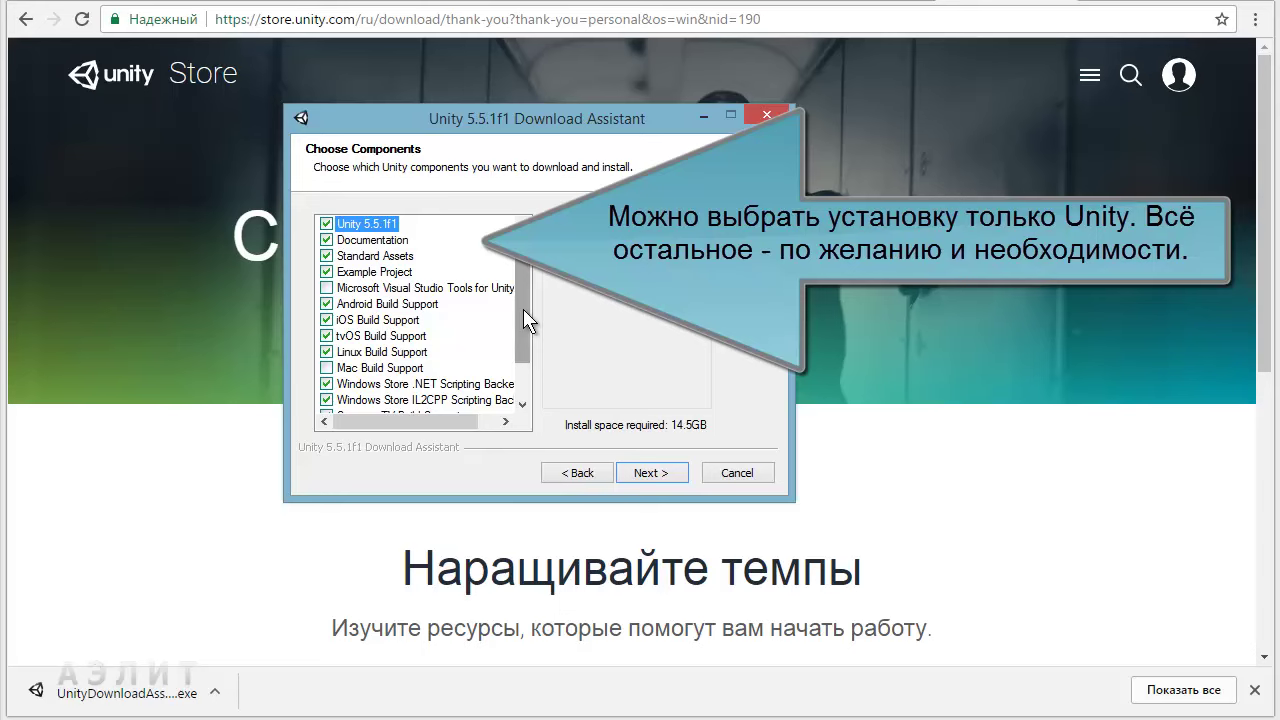
{"action": "mouse_move", "coordinate": [523, 309]}
{"action": "left_mouse_down"}
{"action": "mouse_move", "coordinate": [523, 363]}
{"action": "mouse_move", "coordinate": [530, 287]}
{"action": "left_mouse_up"}
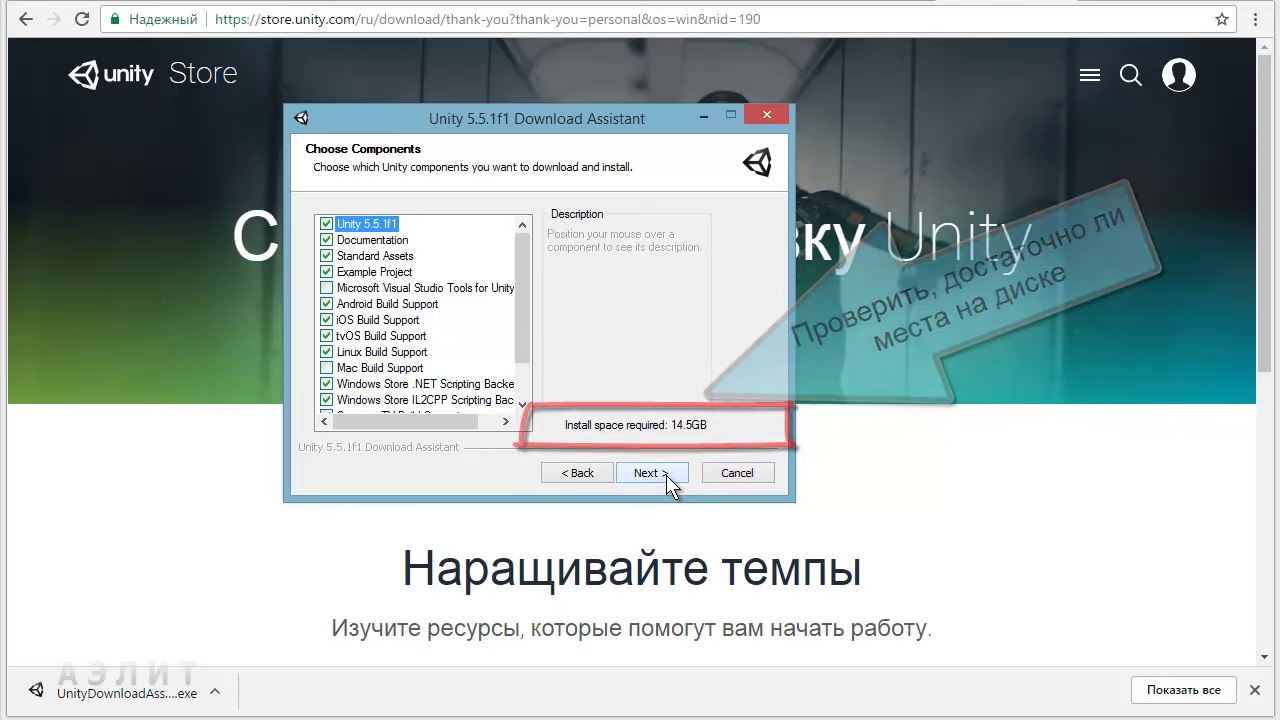
{"action": "left_click", "coordinate": [666, 474]}
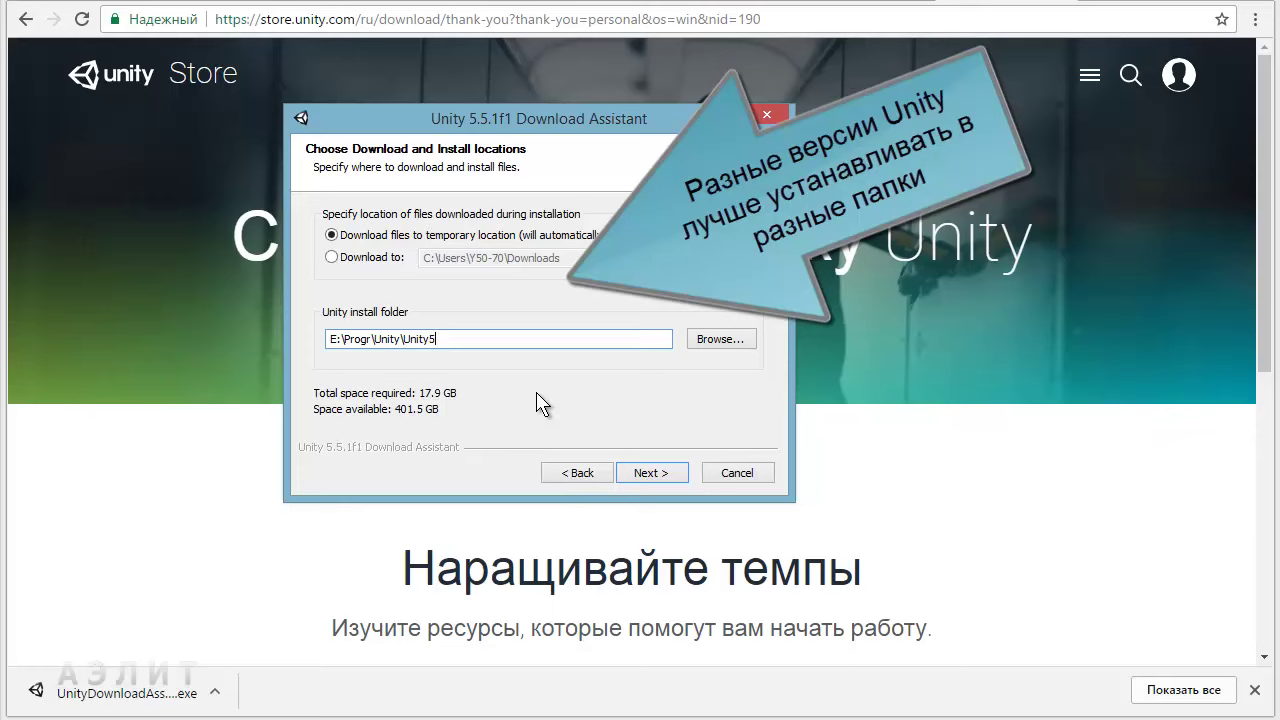
Change the install folder to E:\Progr\Unity\Unity5-5-1 and start the download and install
{"action": "type", "text": "-1"}
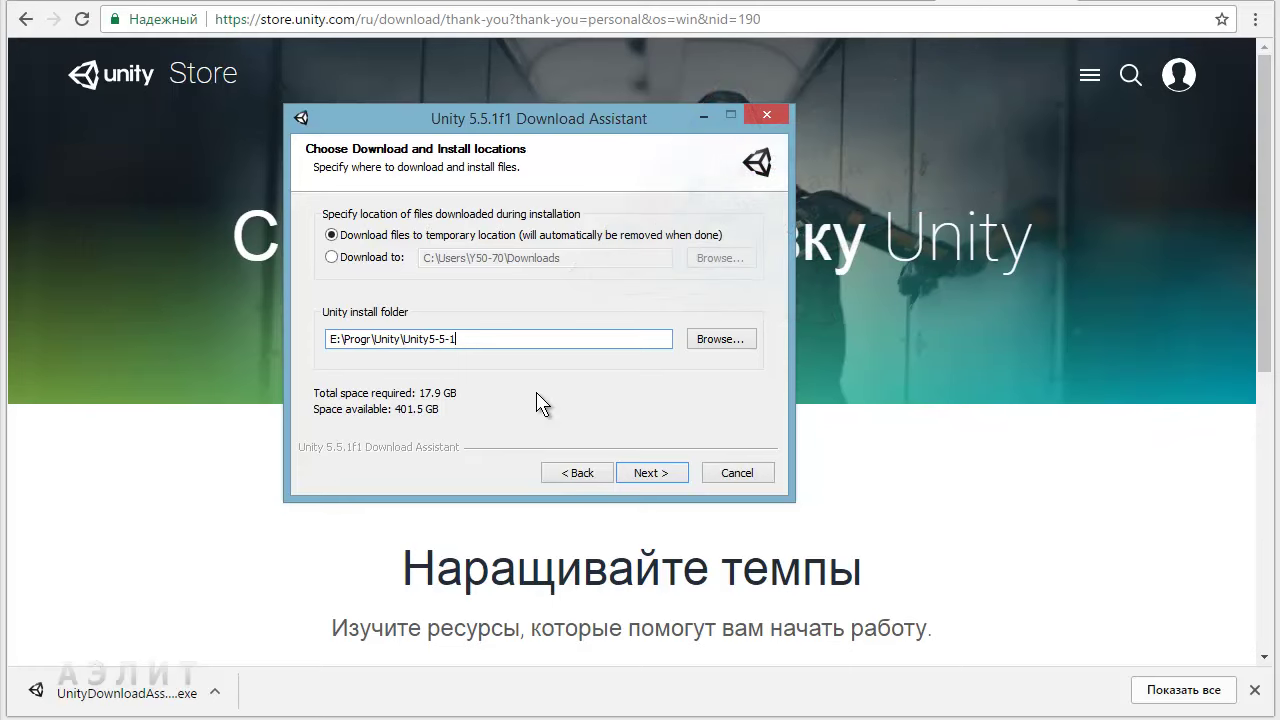
{"action": "left_click", "coordinate": [660, 474]}
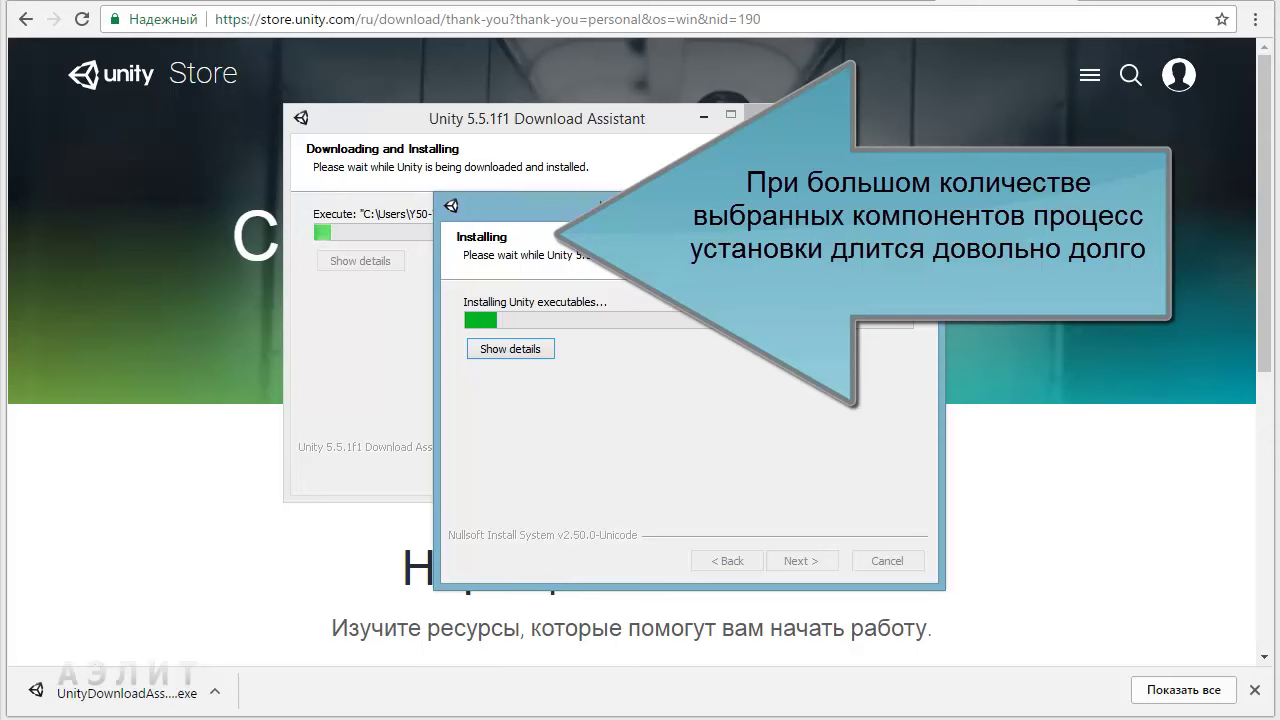
Show the installation details and dismiss the .NET Framework 3.5 warning until setup completes
{"action": "left_click", "coordinate": [518, 354]}
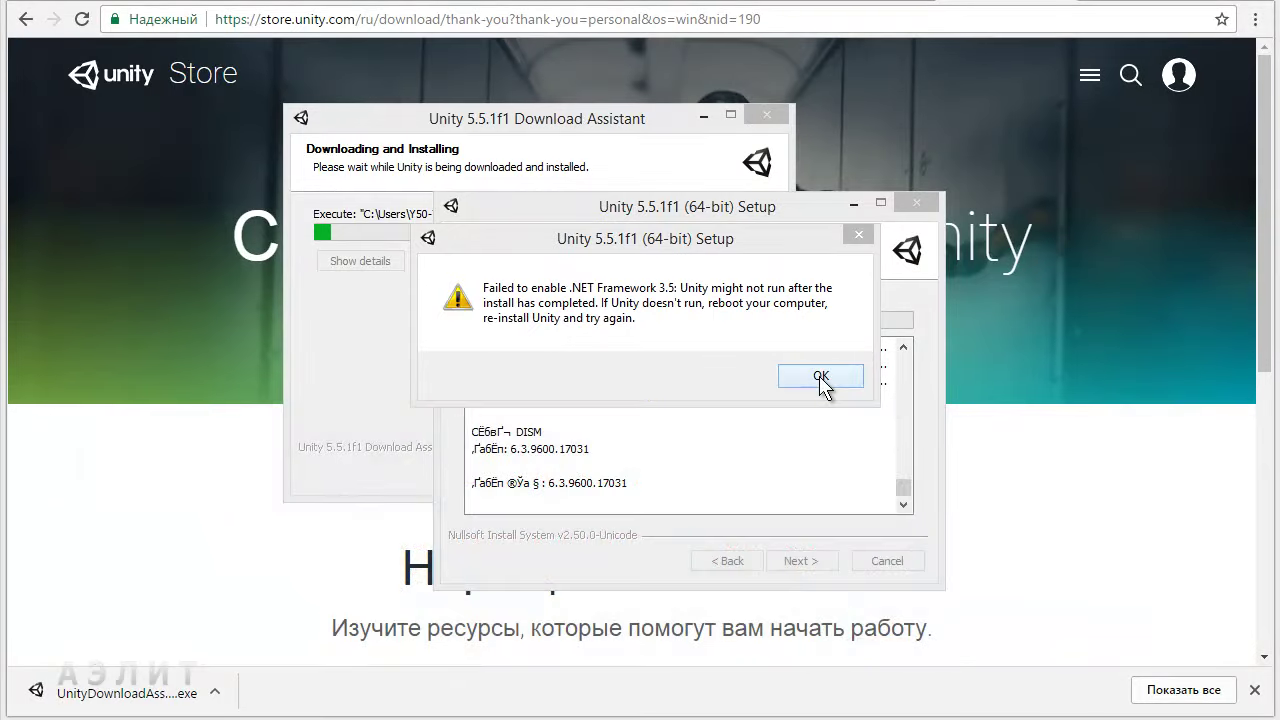
{"action": "left_click", "coordinate": [820, 377]}
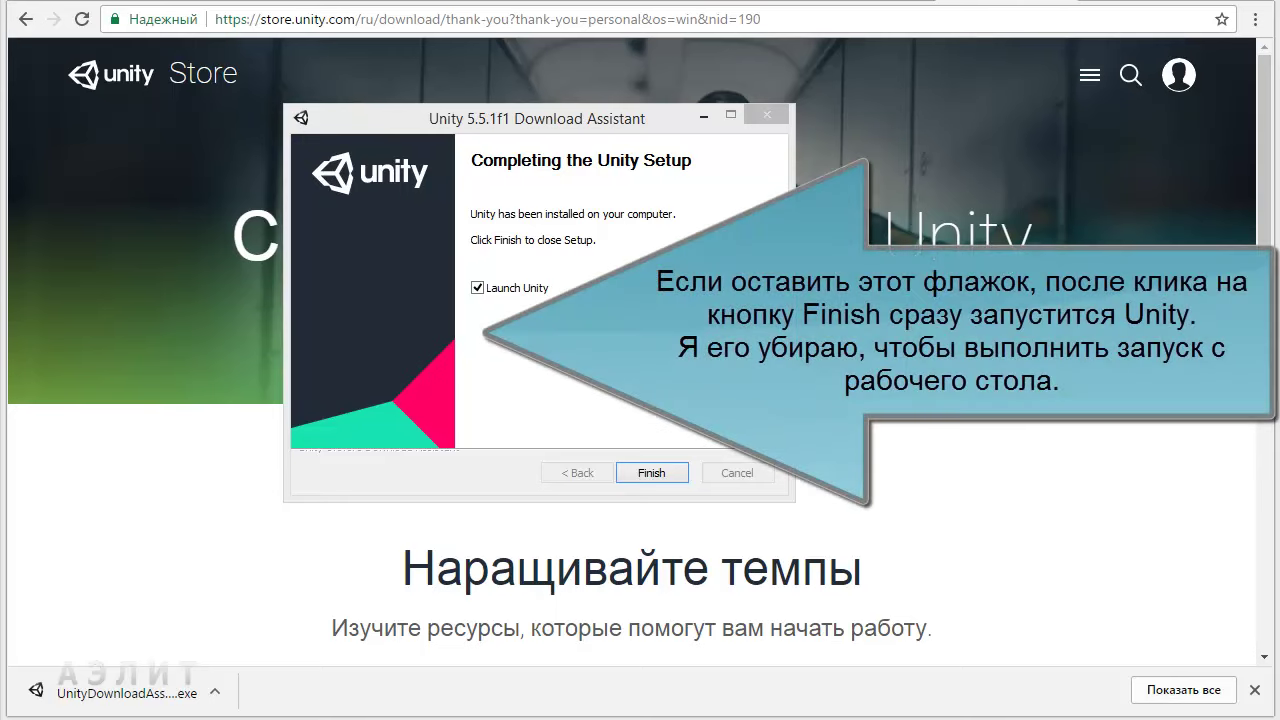
Uncheck Launch Unity, finish setup, and start Unity 5.5.1f1 (64-bit) from its desktop shortcut
{"action": "left_click", "coordinate": [477, 288]}
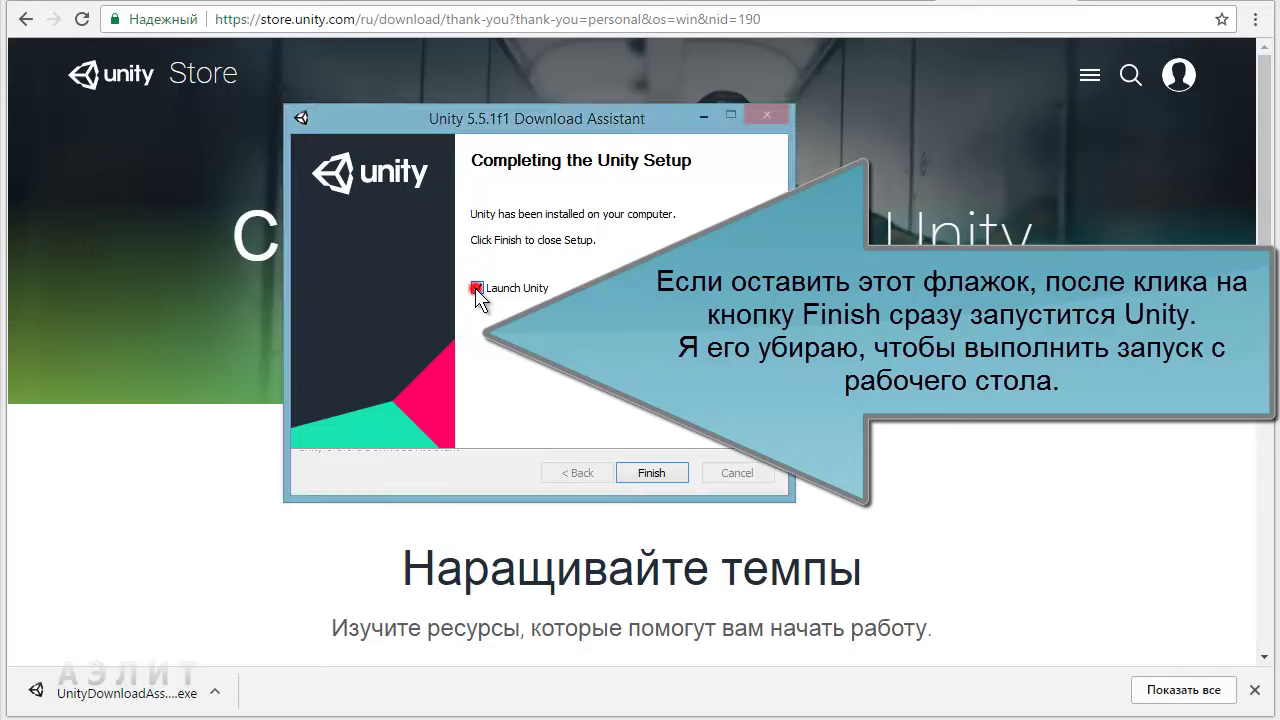
{"action": "left_click", "coordinate": [477, 288]}
{"action": "left_click", "coordinate": [477, 288]}
{"action": "left_click", "coordinate": [655, 474]}
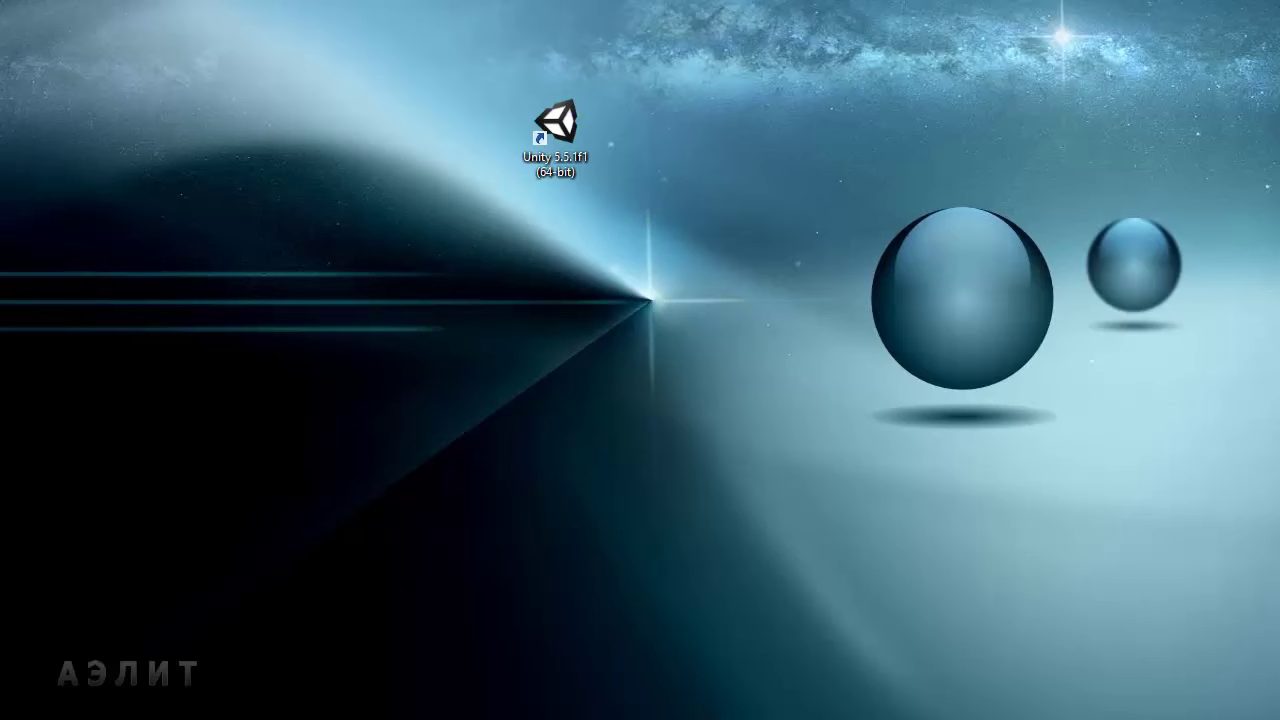
{"action": "double_click", "coordinate": [563, 136]}
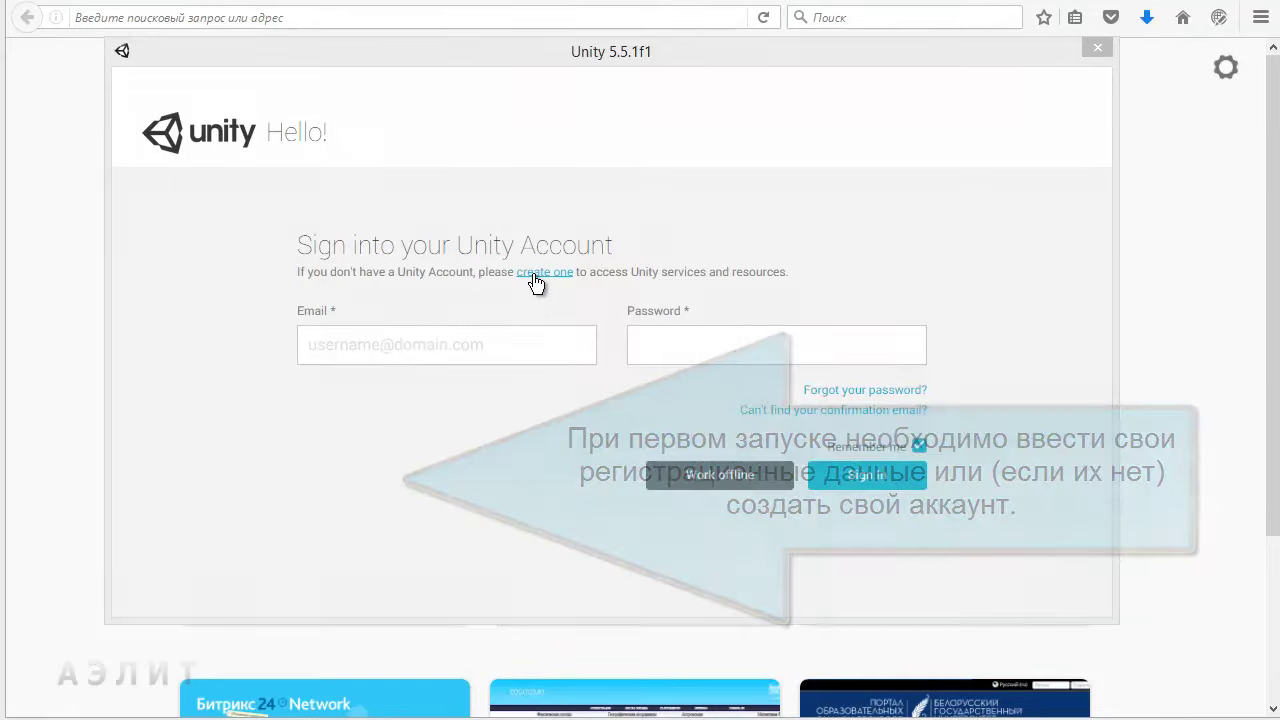
Open the Create a Unity ID form via 'create one' and scroll through its required fields
{"action": "left_click", "coordinate": [533, 277]}
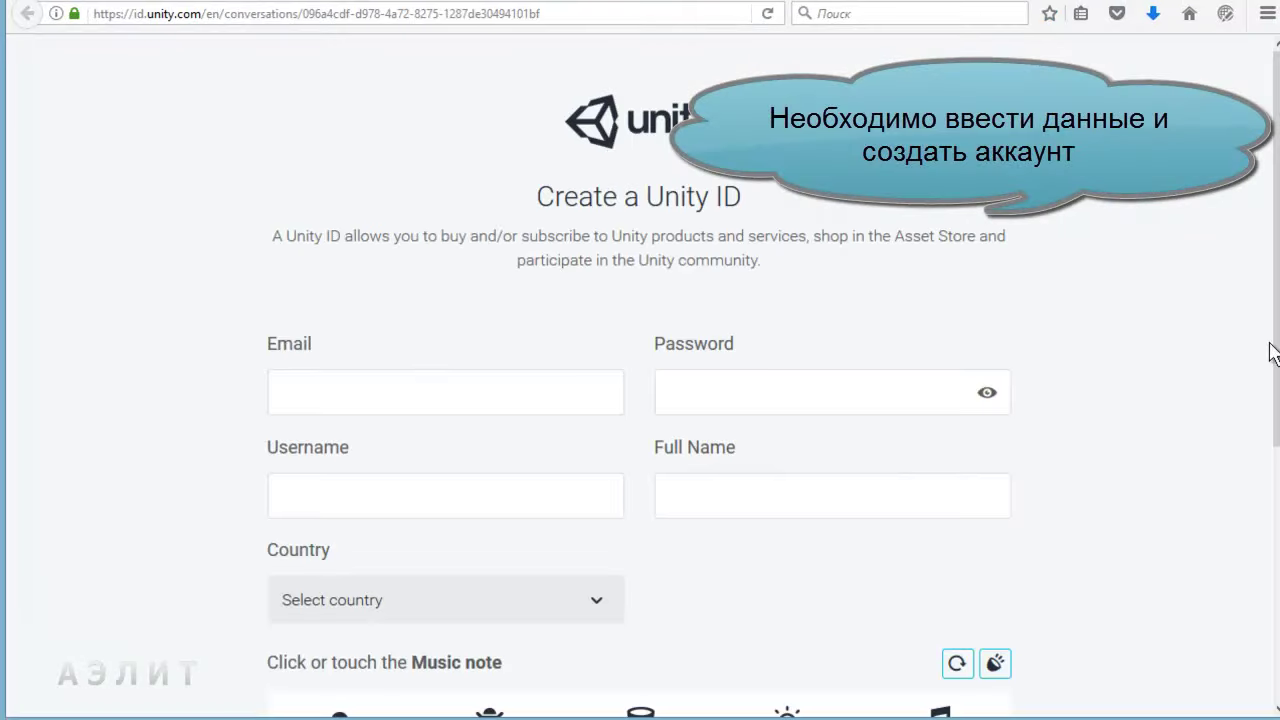
{"action": "scroll", "coordinate": [1272, 352], "scroll_direction": "down", "scroll_amount": 4}
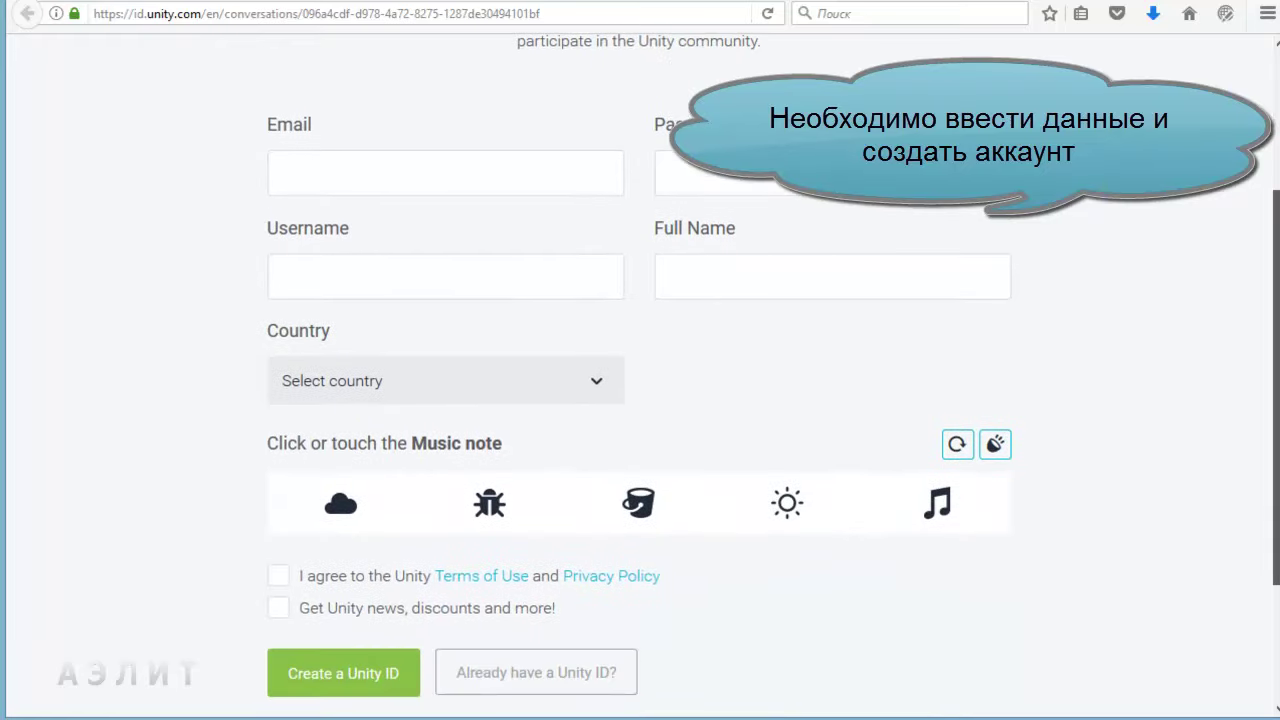
{"action": "scroll", "coordinate": [1272, 352], "scroll_direction": "down", "scroll_amount": 2}
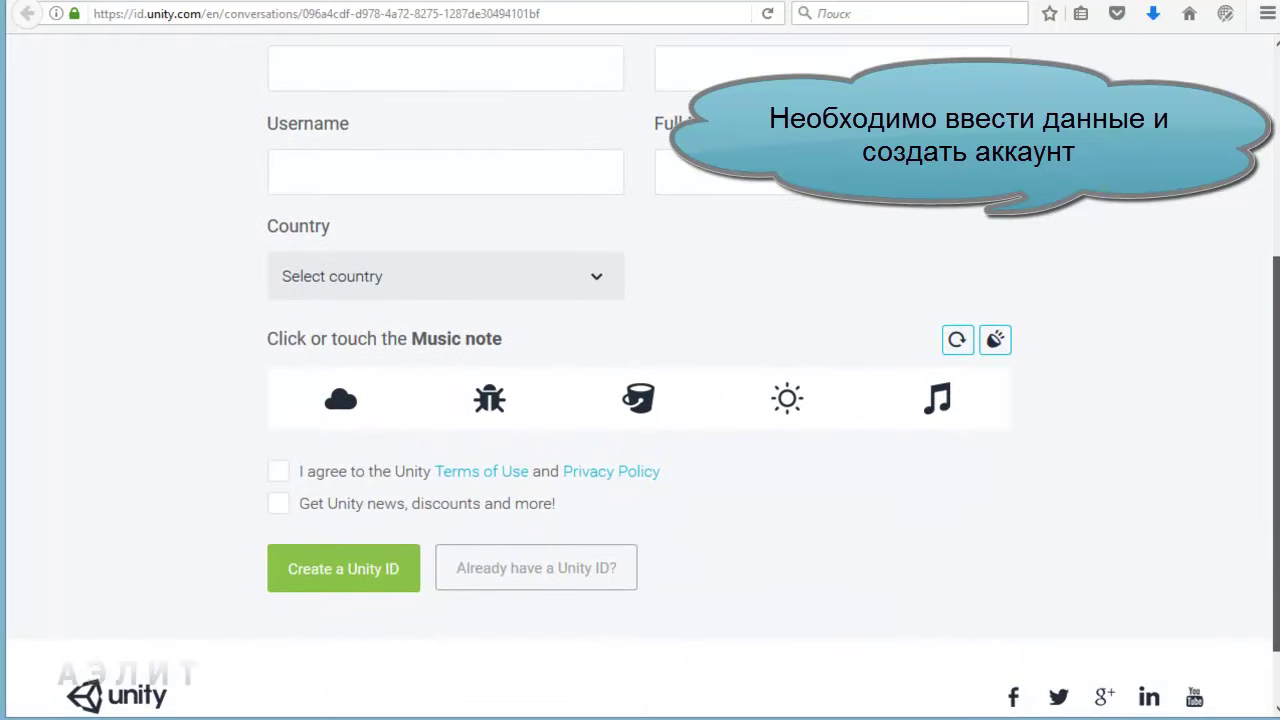
{"action": "scroll", "coordinate": [1272, 352], "scroll_direction": "down", "scroll_amount": 1}
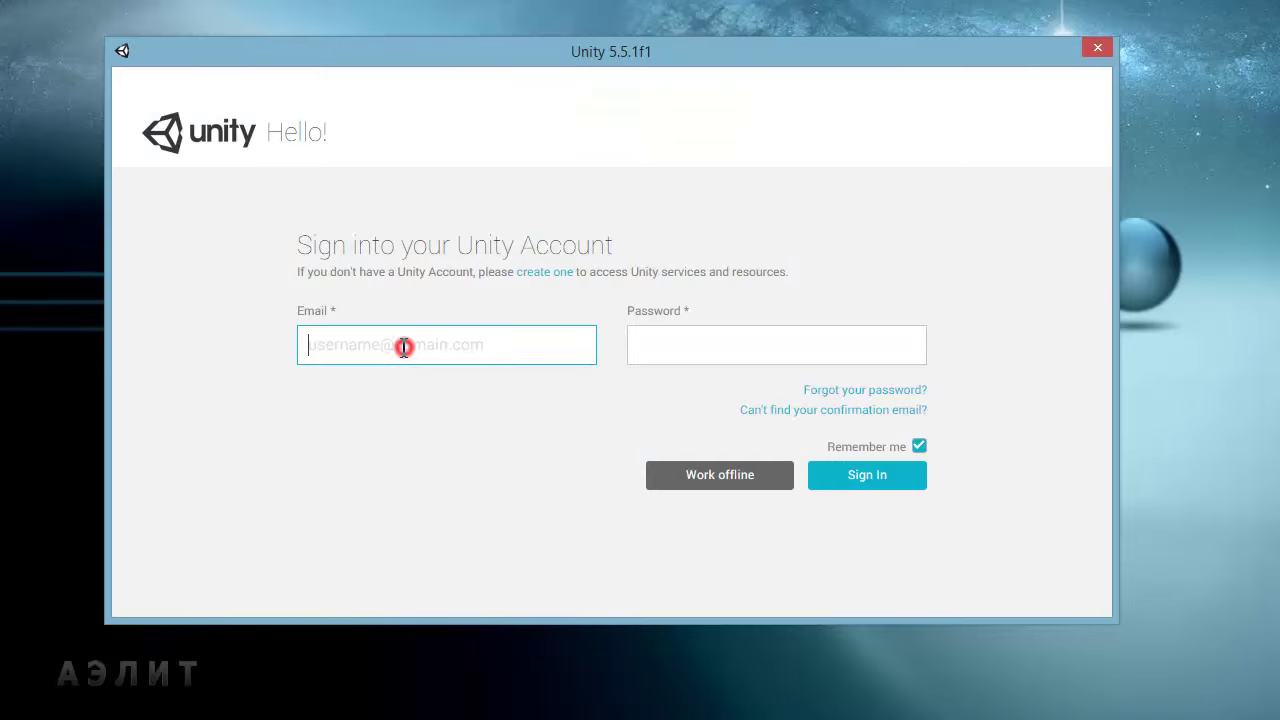
Paste the account e-mail, enter the account password, and sign in to Unity
{"action": "key", "text": "ctrl+v"}
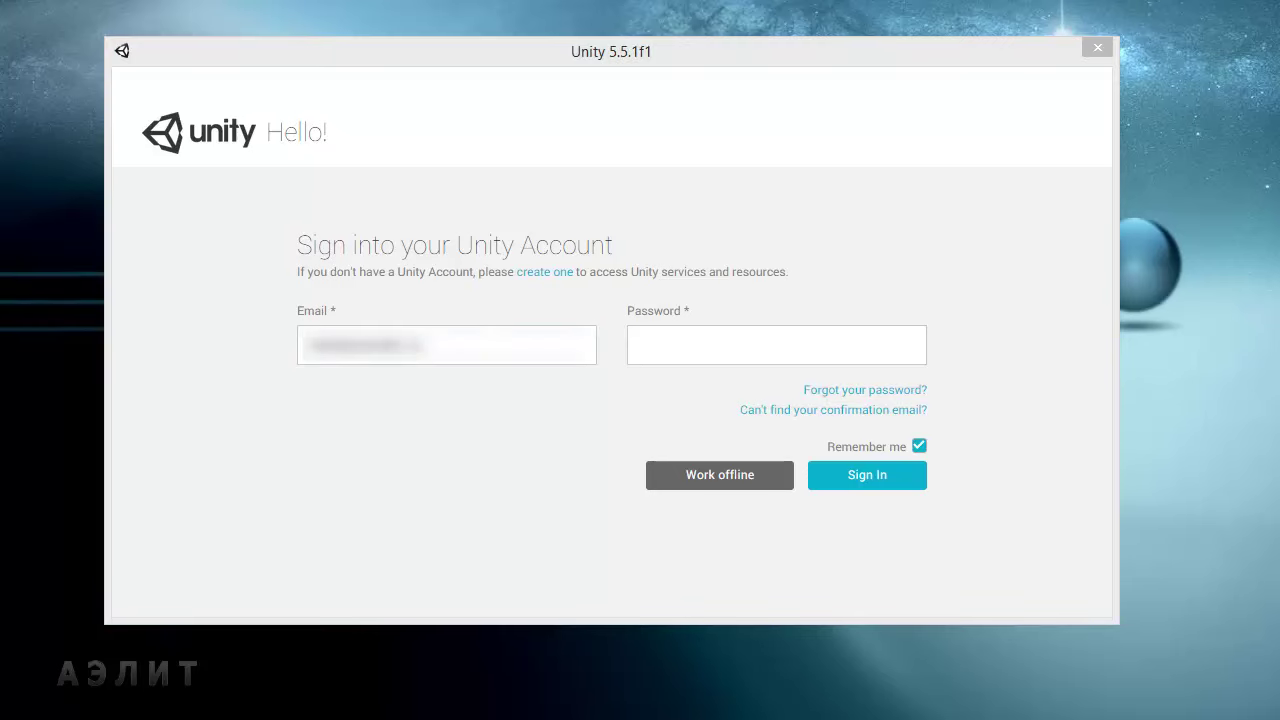
{"action": "left_click", "coordinate": [700, 346]}
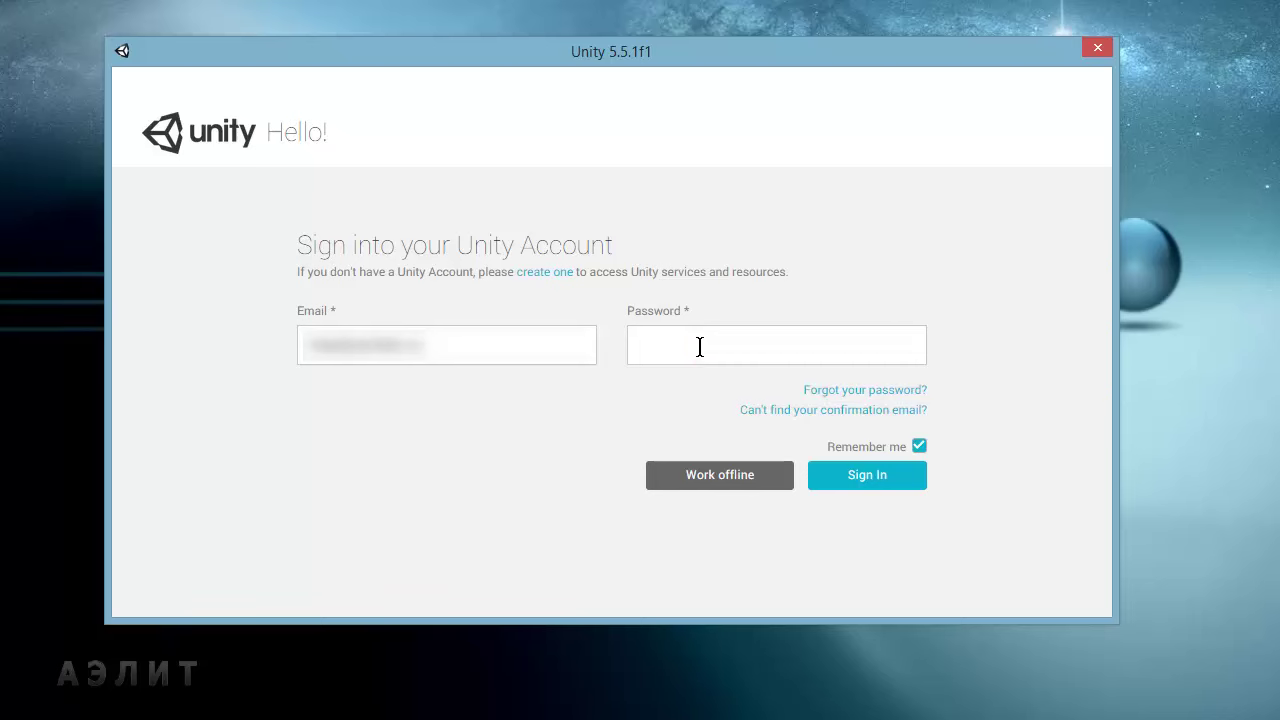
{"action": "left_click", "coordinate": [726, 345]}
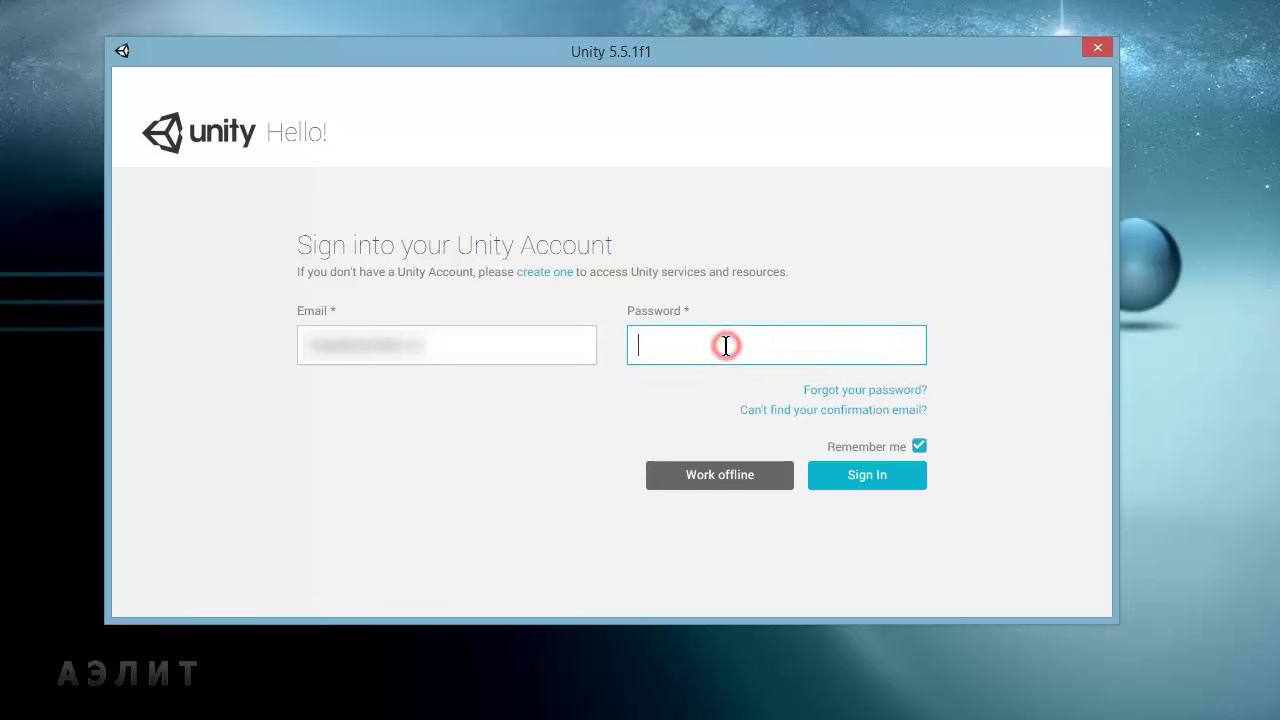
{"action": "type", "text": "*********"}
{"action": "left_click", "coordinate": [875, 481]}
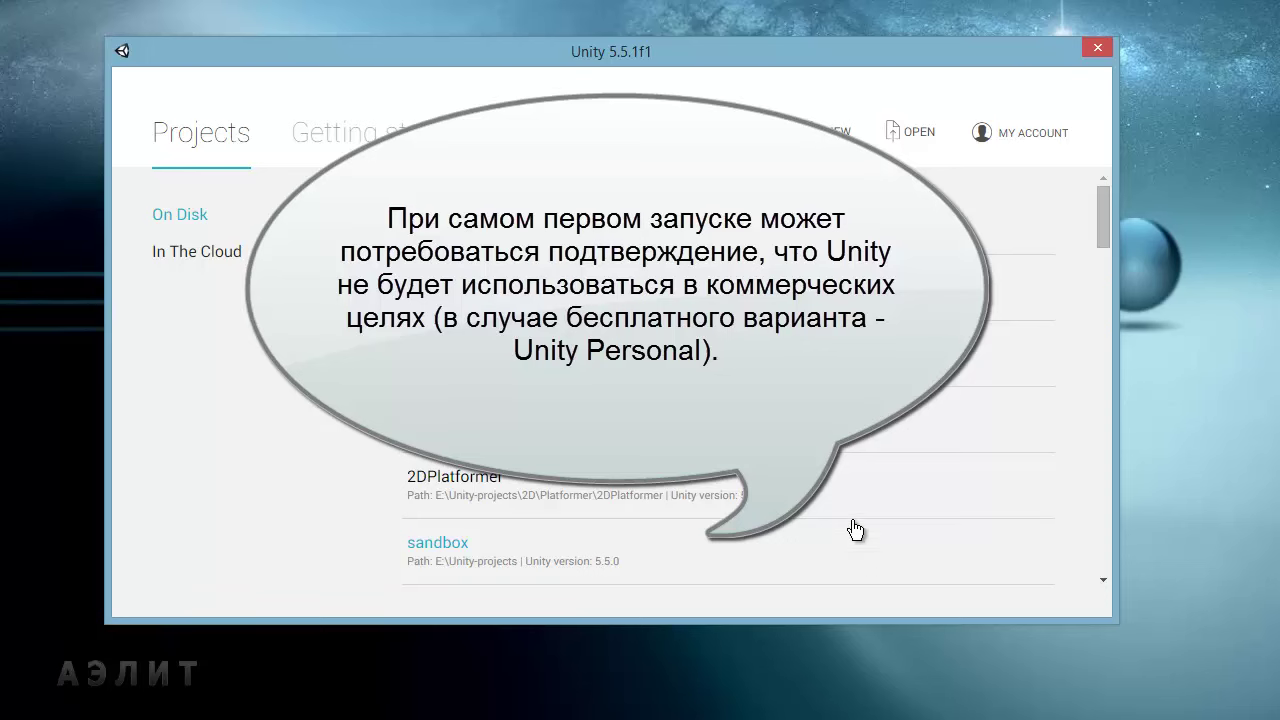
Start a new project named Lesson1 and open the chooser for its save location
{"action": "left_click", "coordinate": [826, 140]}
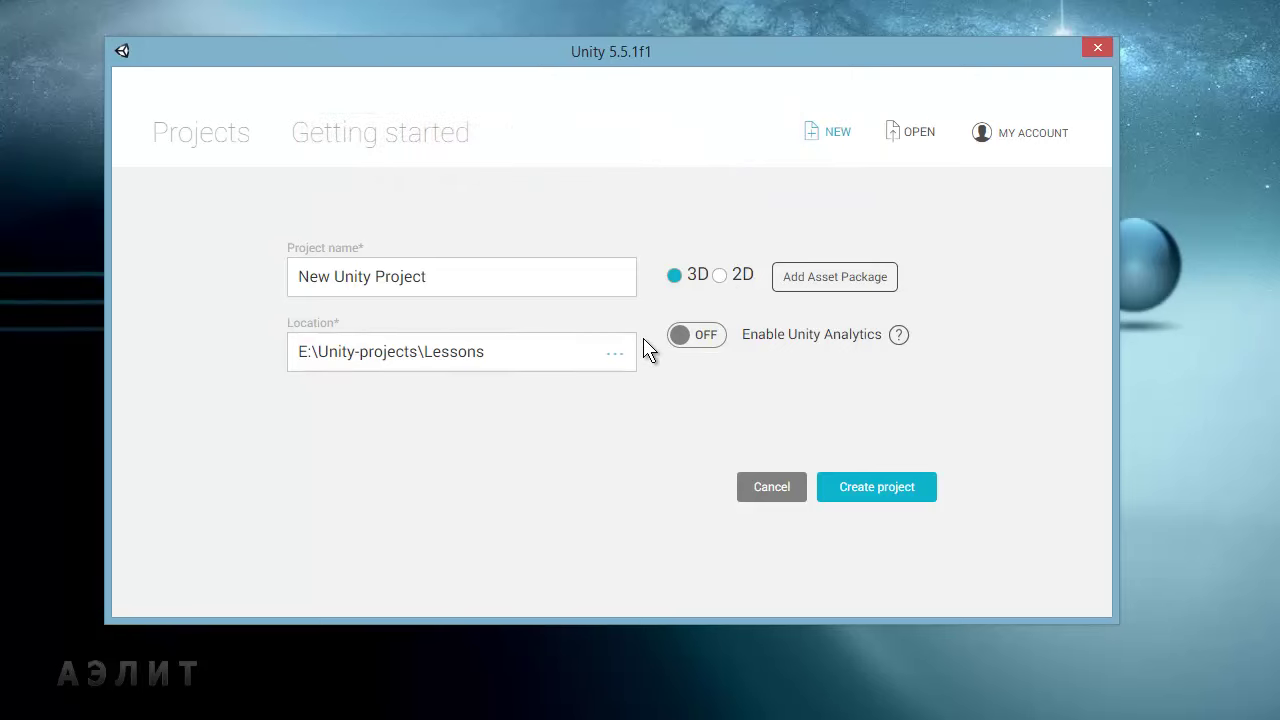
{"action": "left_click_drag", "start_coordinate": [446, 276], "coordinate": [262, 283]}
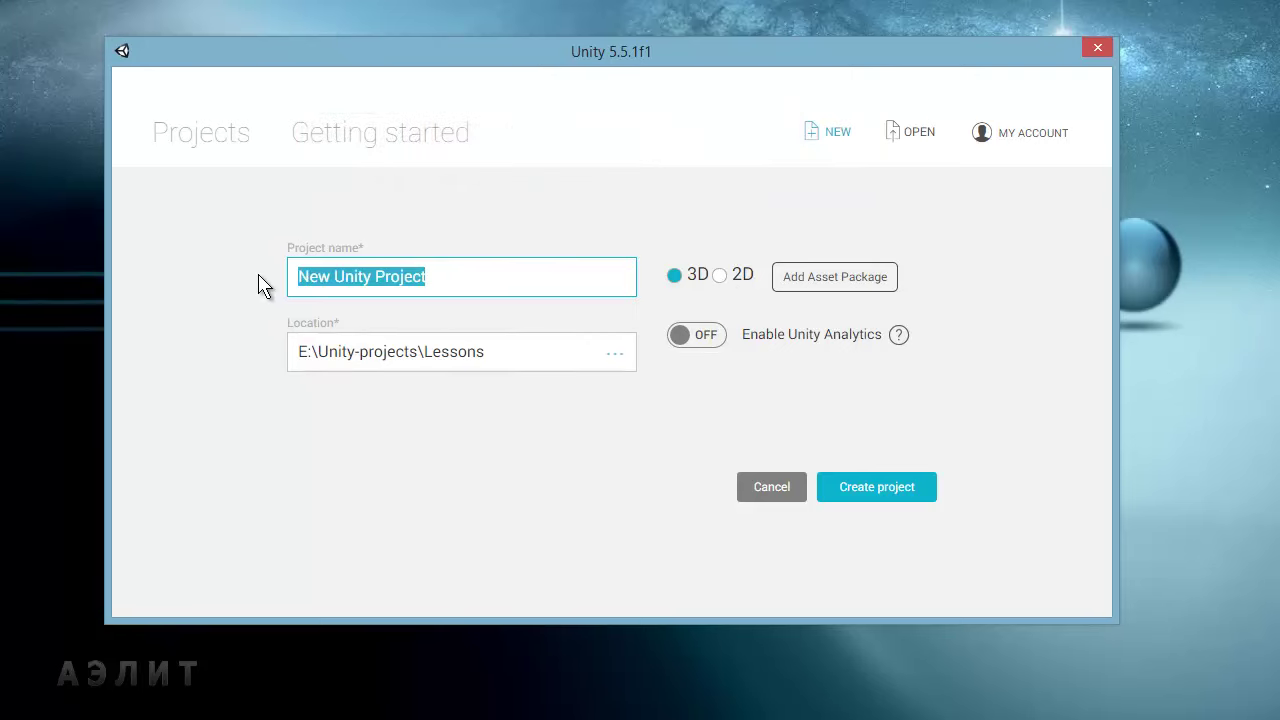
{"action": "type", "text": "Lesson1"}
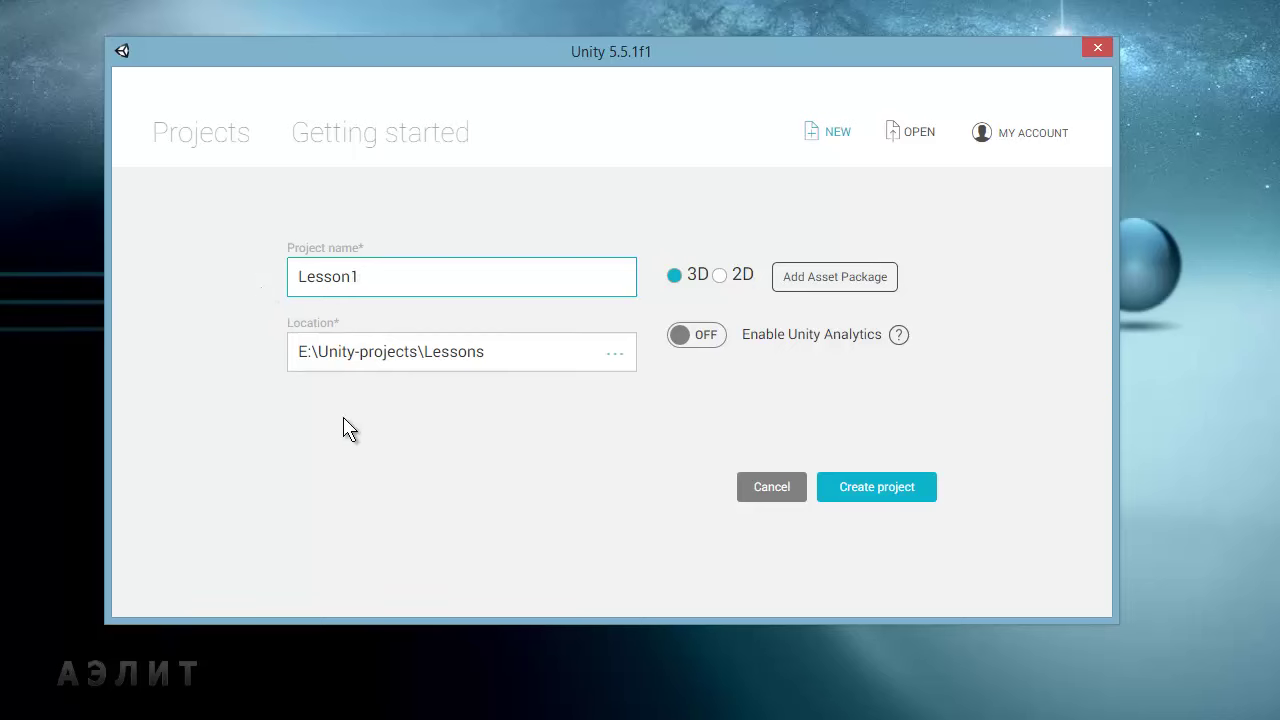
{"action": "left_click", "coordinate": [614, 354]}
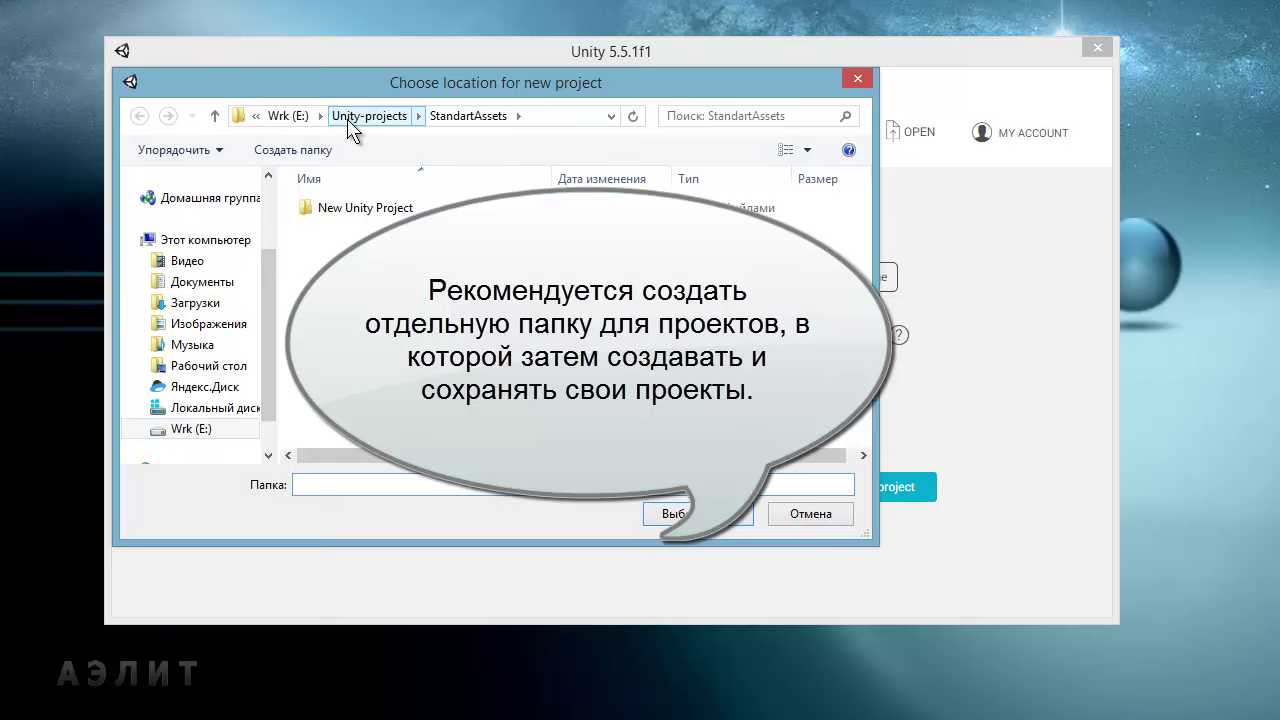
Pick the Lessons folder inside Unity-projects (E:\Unity-projects\Lessons) as the project location
{"action": "left_click", "coordinate": [369, 116]}
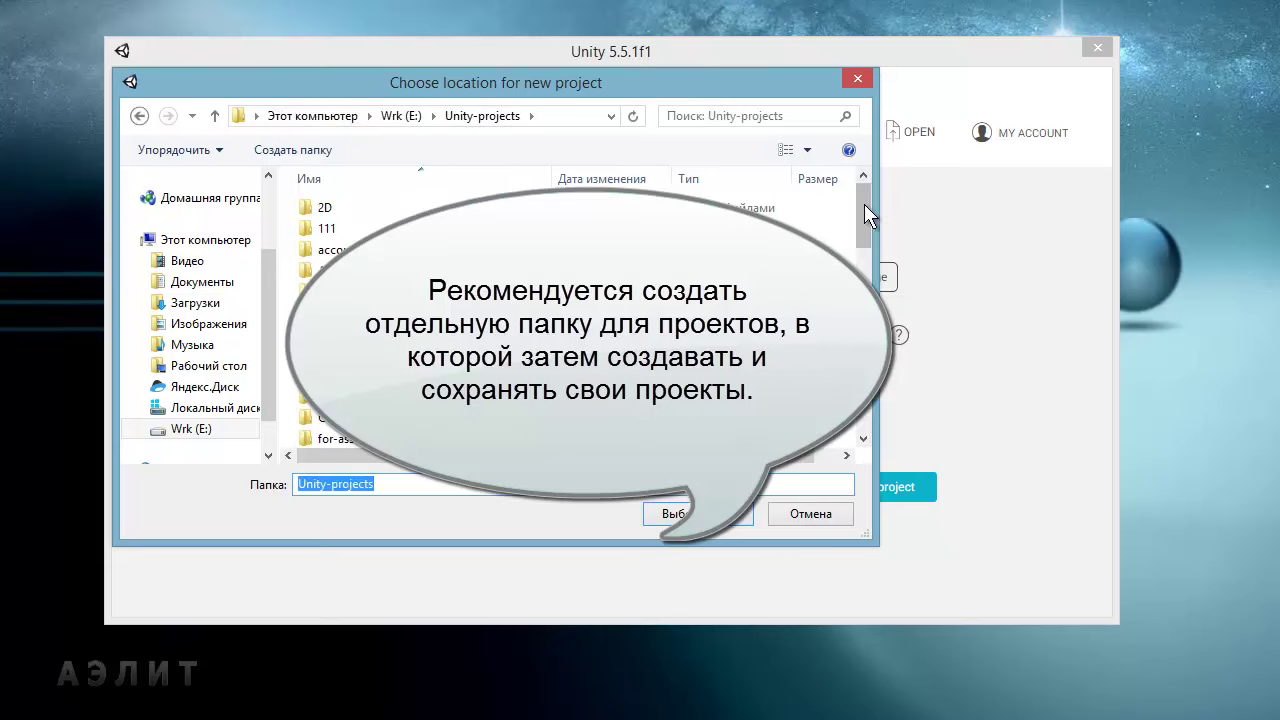
{"action": "mouse_move", "coordinate": [865, 202]}
{"action": "left_mouse_down"}
{"action": "mouse_move", "coordinate": [864, 332]}
{"action": "mouse_move", "coordinate": [863, 290]}
{"action": "left_mouse_up"}
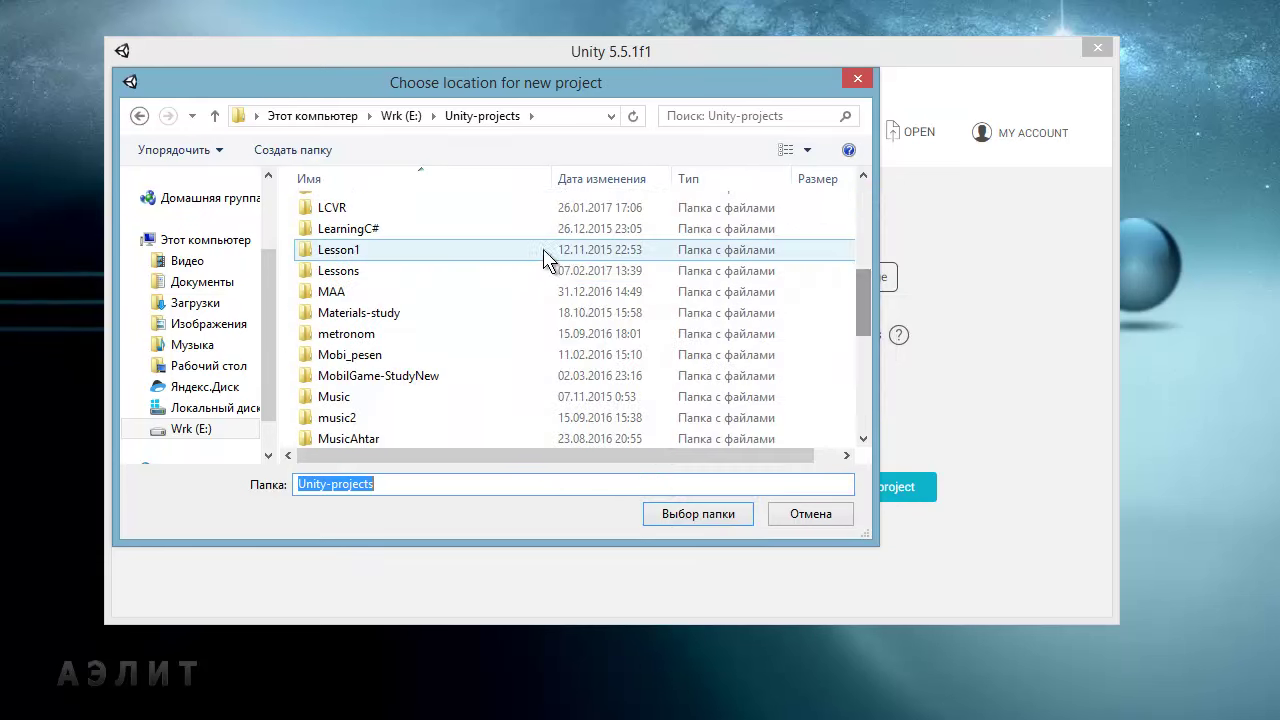
{"action": "double_click", "coordinate": [431, 271]}
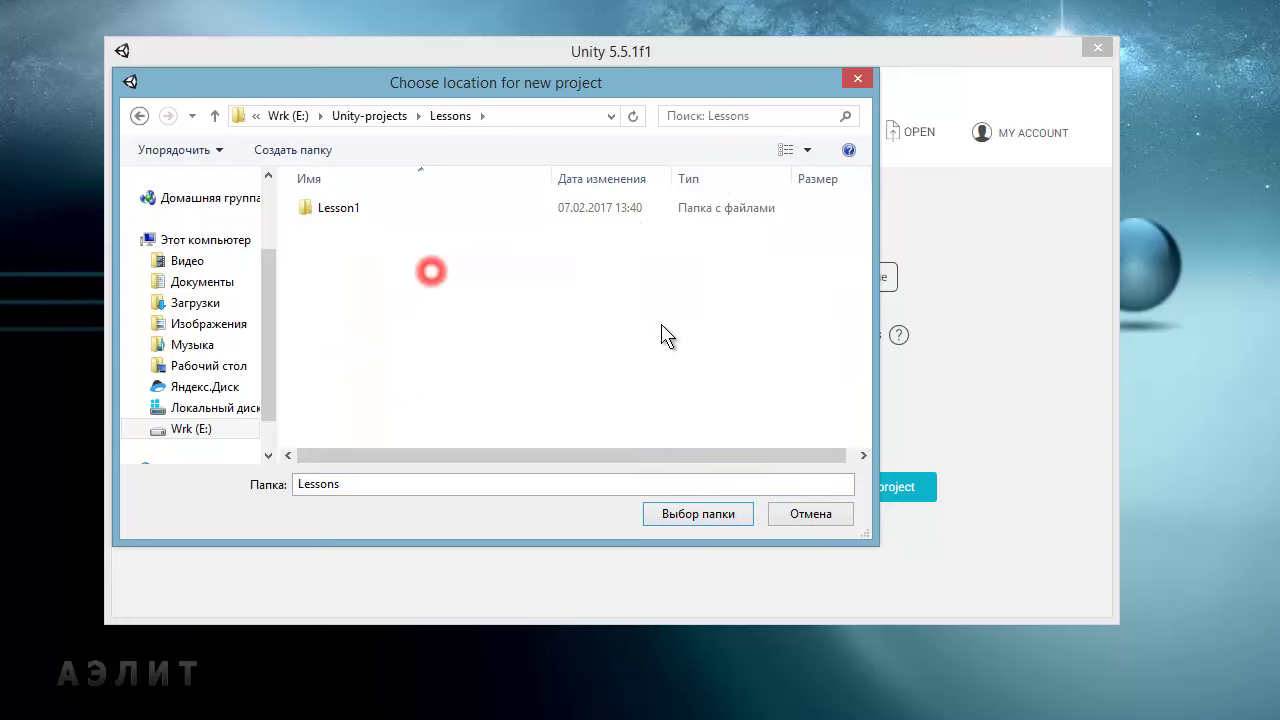
{"action": "left_click", "coordinate": [688, 522]}
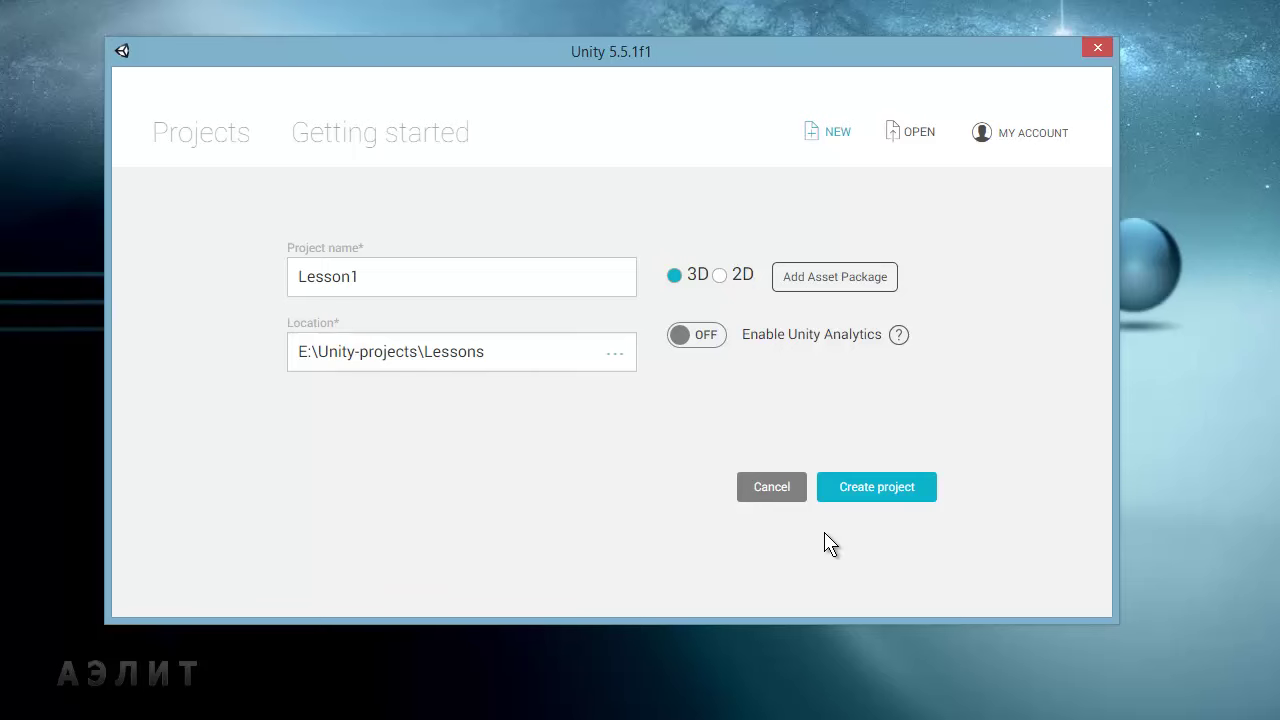
Create the project as Lesson0 after Lesson1 clashes with an existing folder
{"action": "left_click", "coordinate": [860, 490]}
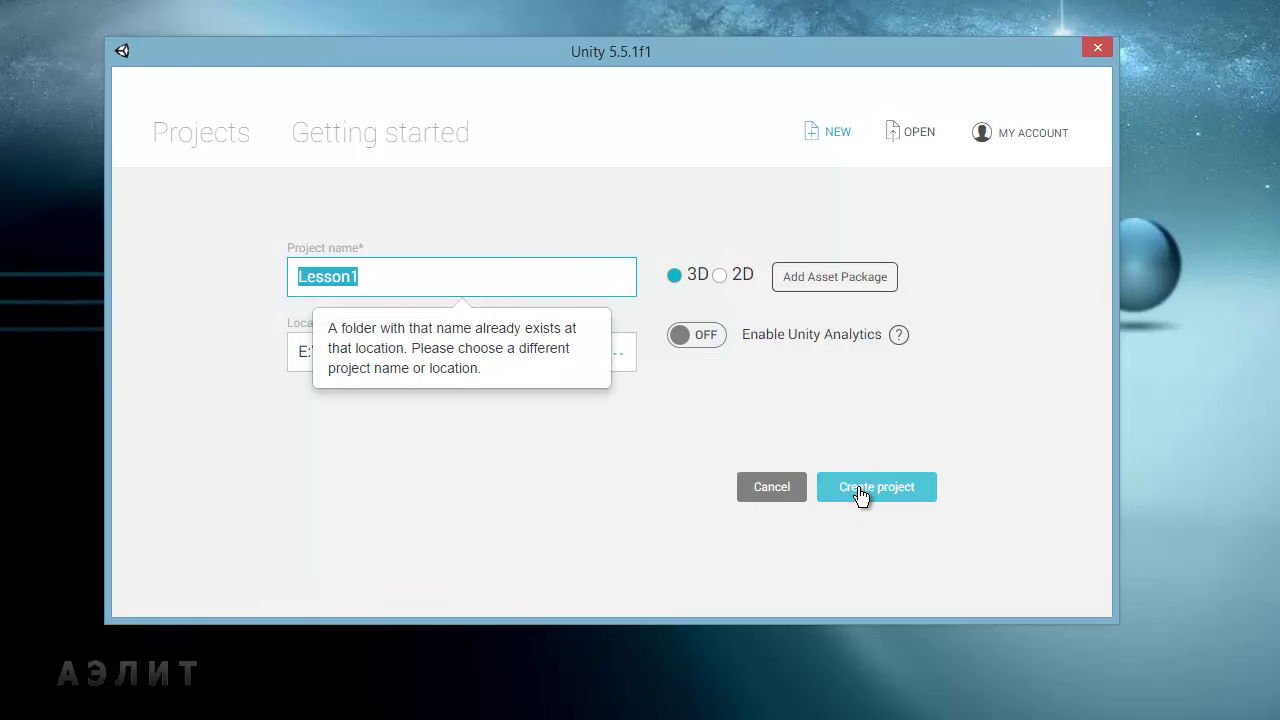
{"action": "left_click", "coordinate": [377, 273]}
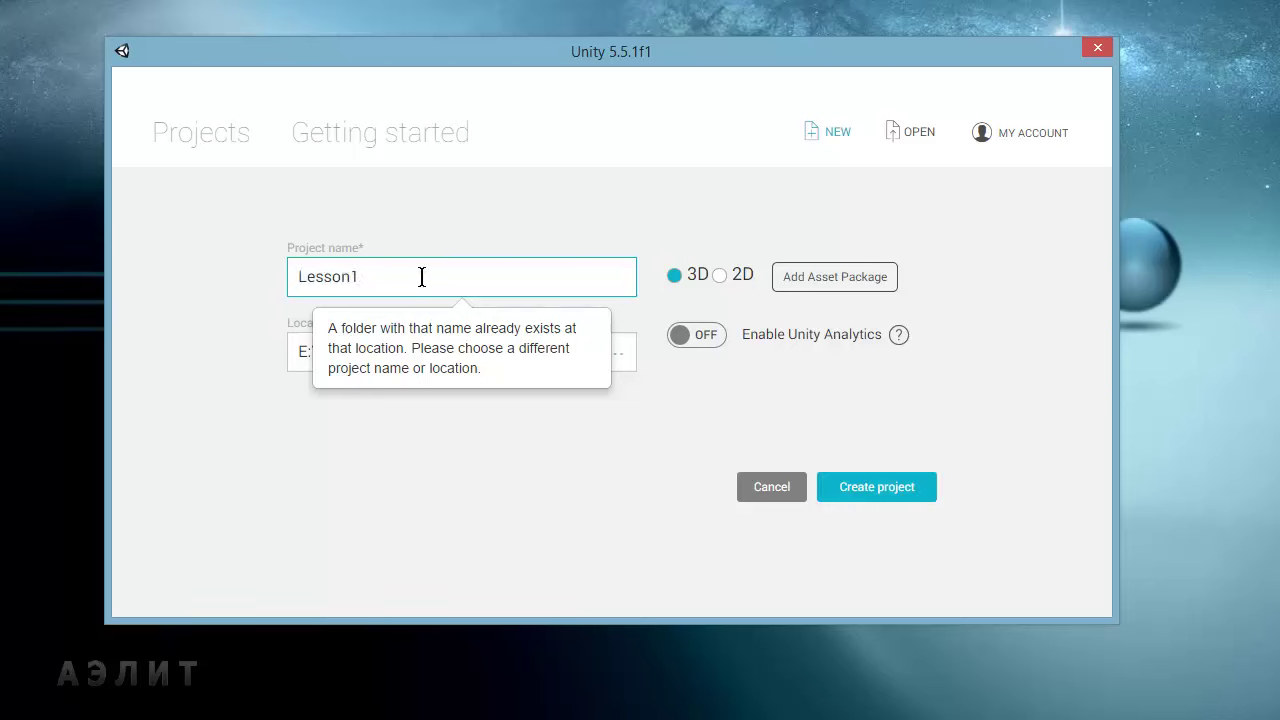
{"action": "type", "text": "0"}
{"action": "left_click", "coordinate": [522, 508]}
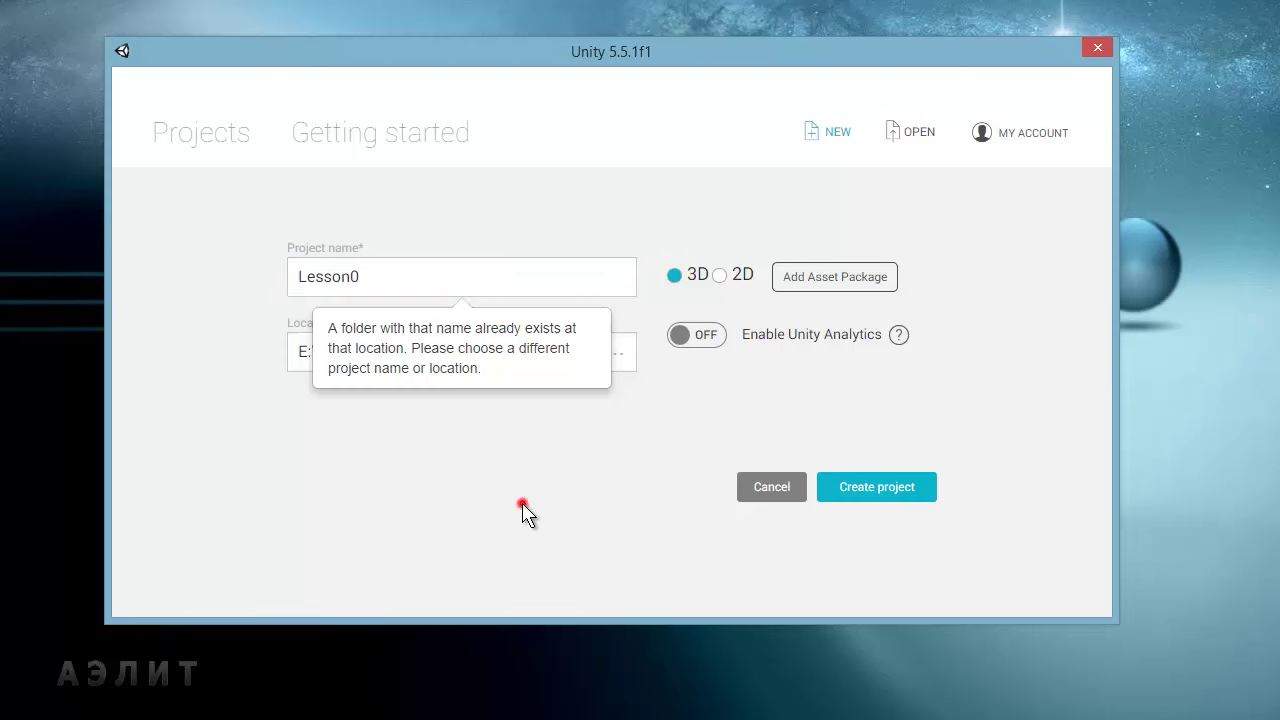
{"action": "left_click", "coordinate": [857, 490]}
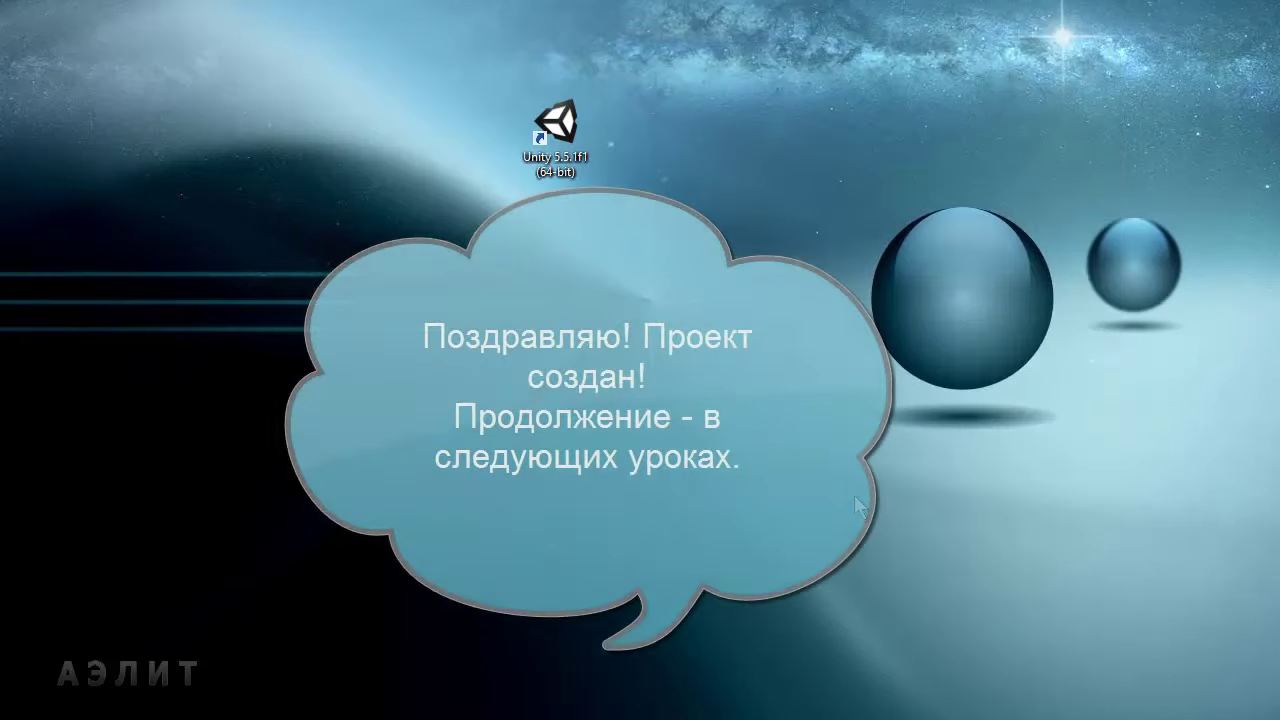